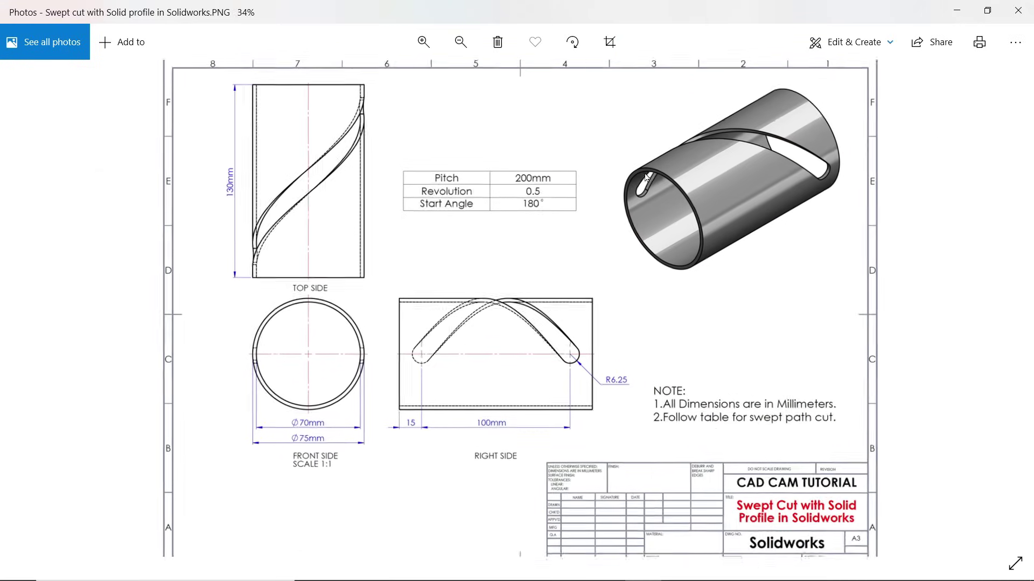
Step: Scroll through the reference drawing to review its border, dimensions and notes
mouse_move(714, 213)
mouse_down()
mouse_move(644, 283)
mouse_move(685, 251)
mouse_move(660, 264)
mouse_move(666, 235)
mouse_up()
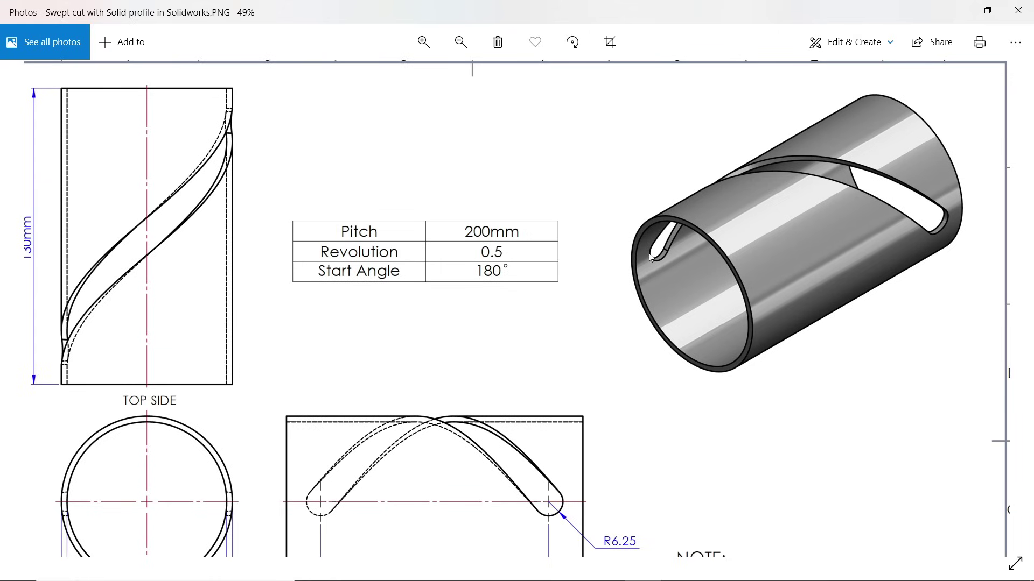
scroll(650, 258, down, 2)
scroll(679, 317, up, 2)
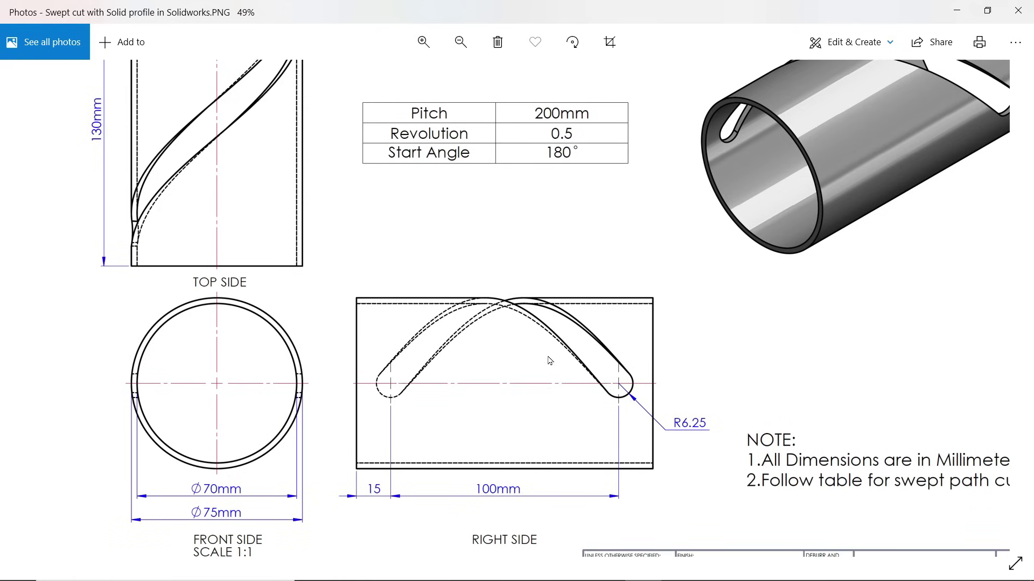
scroll(619, 361, down, 3)
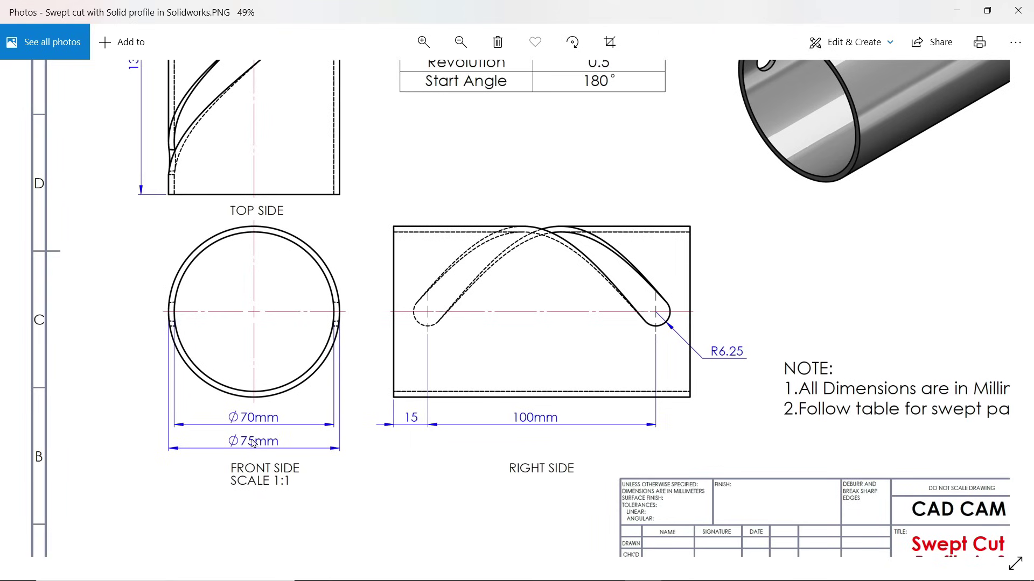
scroll(291, 268, up, 4)
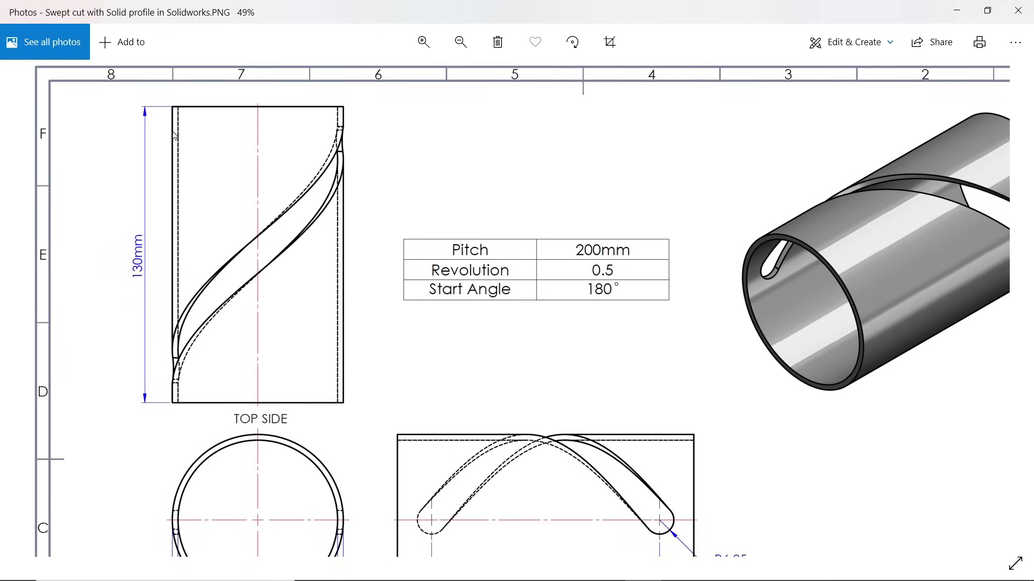
scroll(311, 398, down, 4)
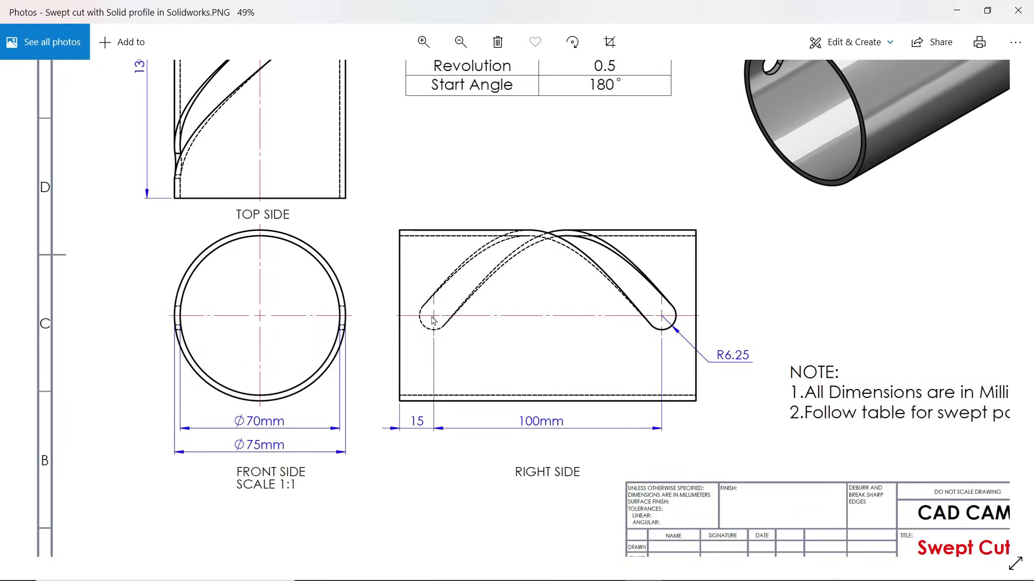
scroll(454, 263, up, 4)
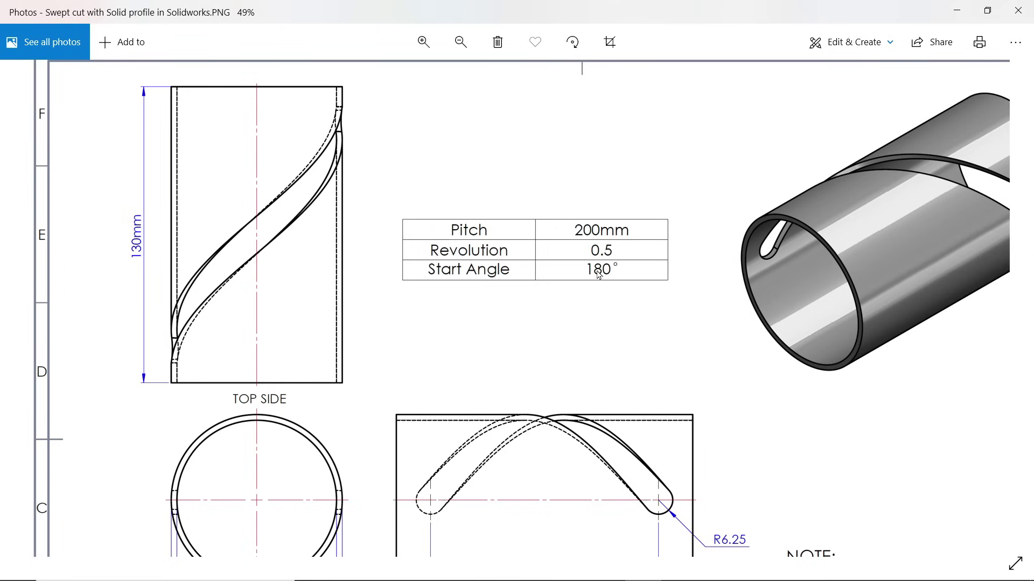
drag(552, 392, 547, 273)
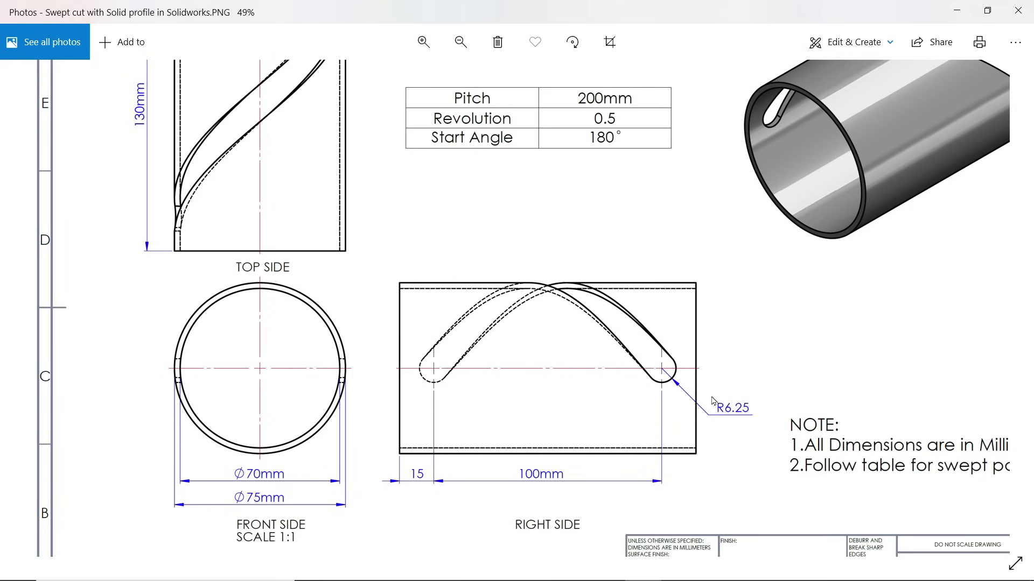
Step: Minimize the drawing and sketch Ø75 and Ø70 mm concentric circles at the origin on the Front Plane
click(957, 13)
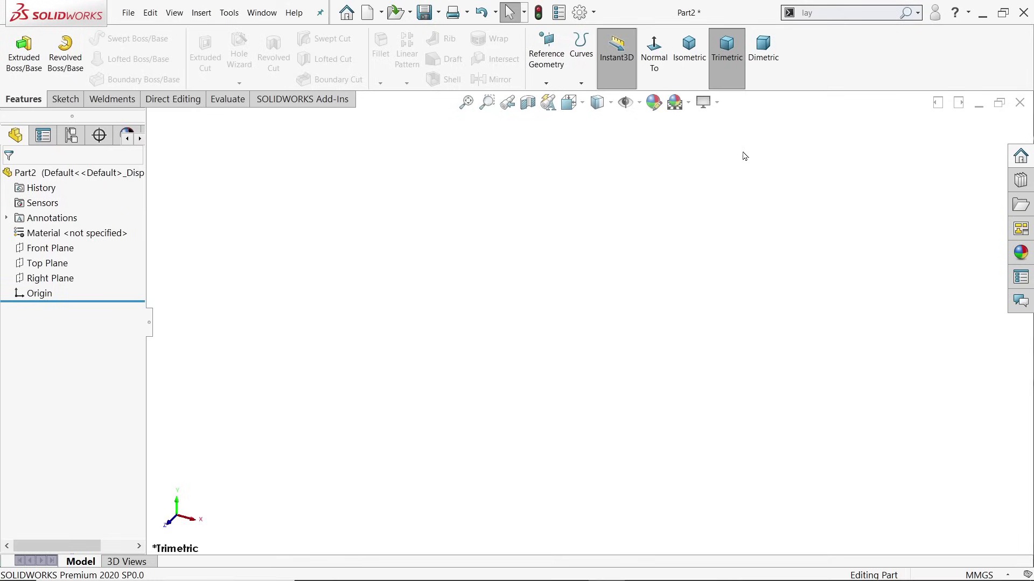
click(58, 252)
click(67, 233)
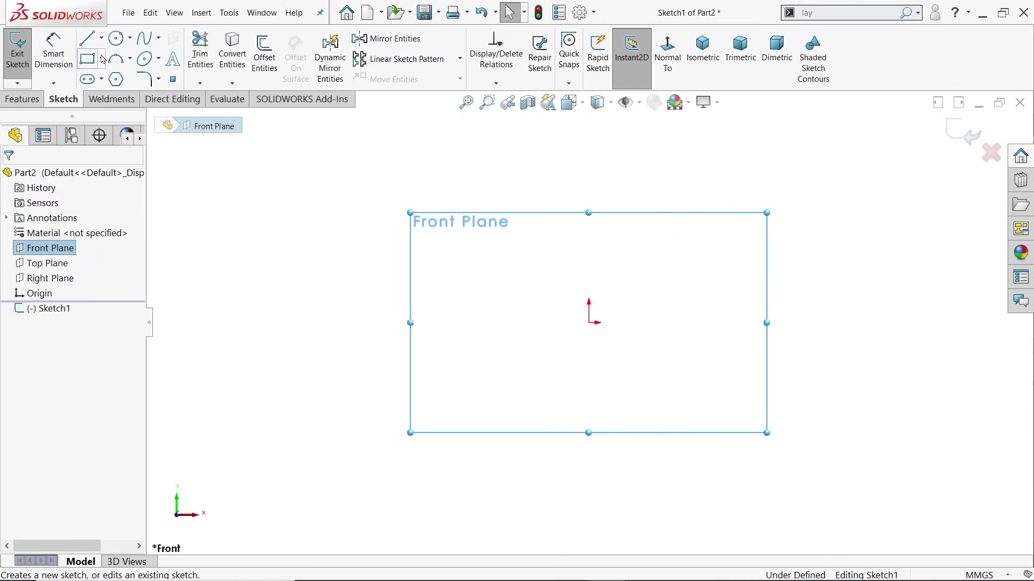
click(116, 37)
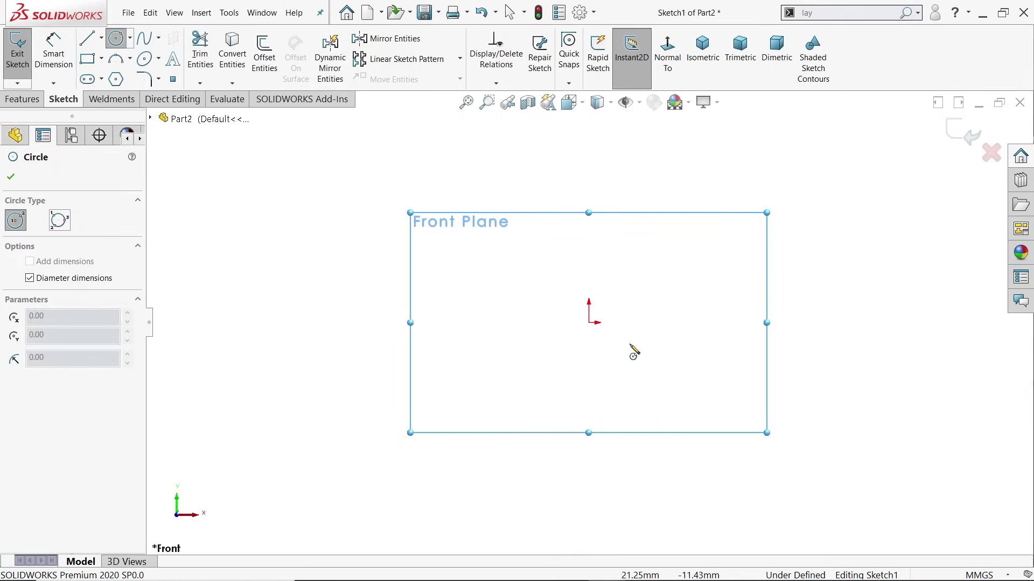
click(588, 322)
text(75)
key(Return)
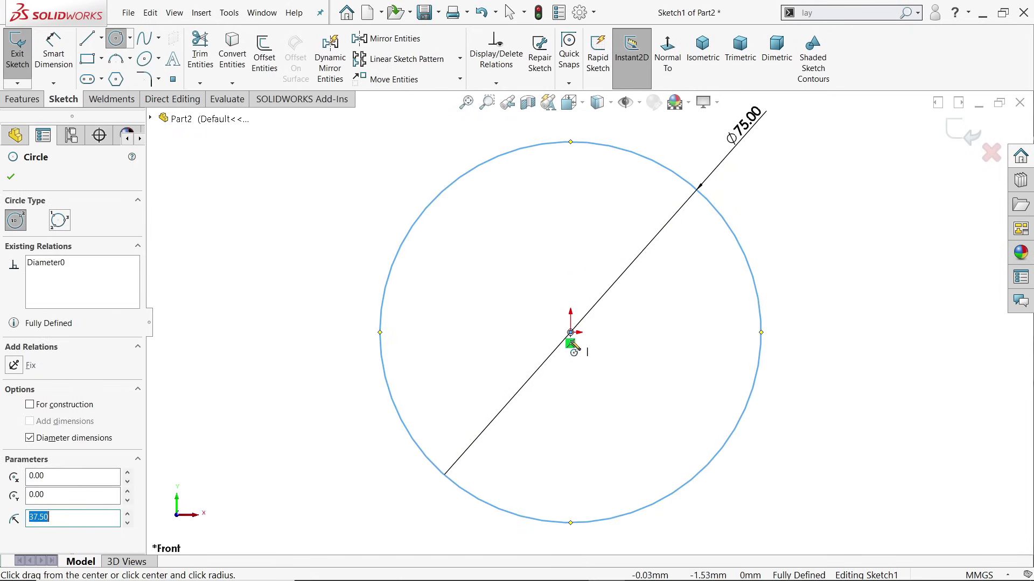
click(571, 332)
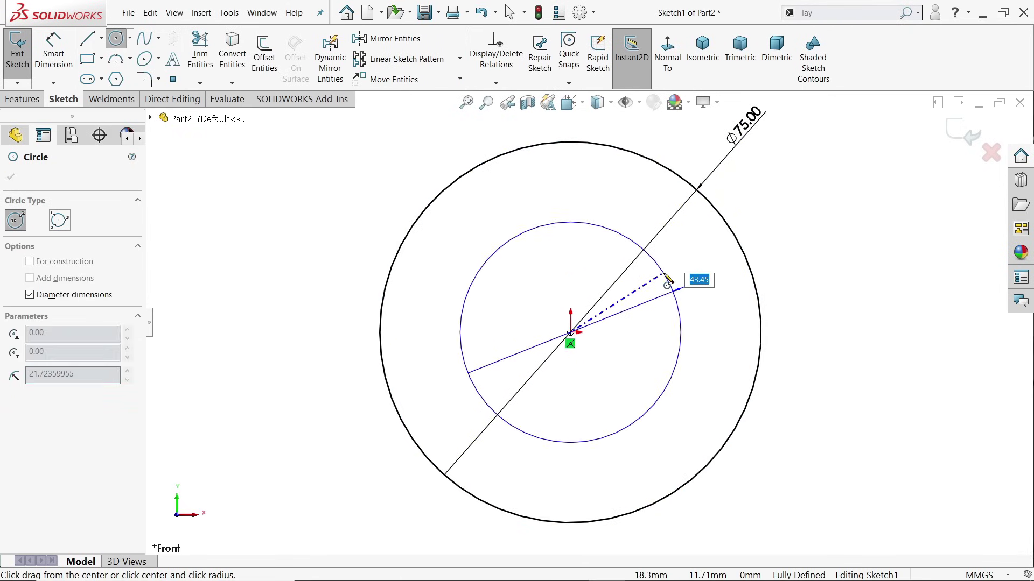
text(70)
key(Return)
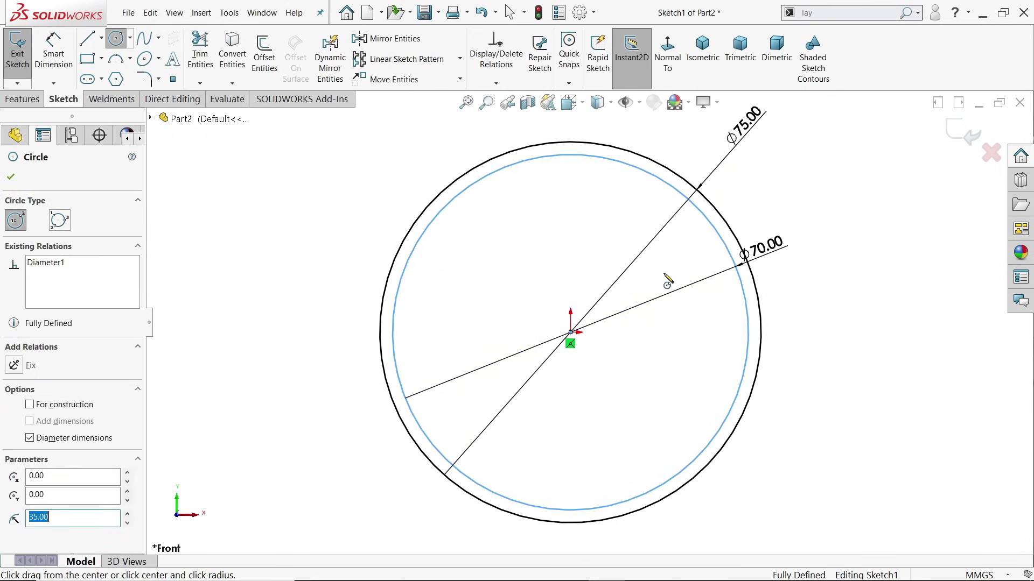
Step: Extrude the ring sketch 130 mm Mid Plane into a hollow tube and accept its grey appearance
click(21, 99)
click(24, 54)
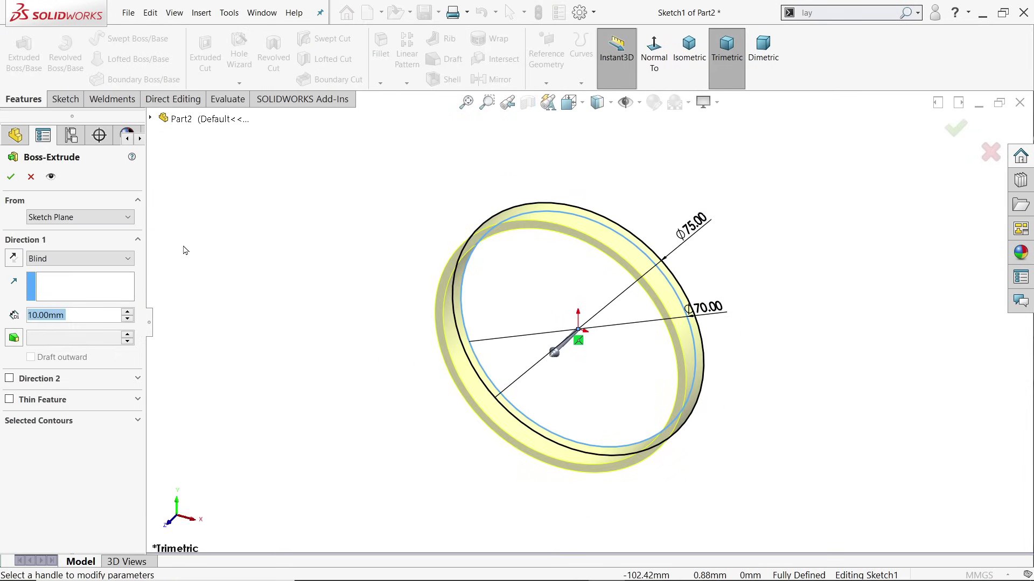
click(43, 259)
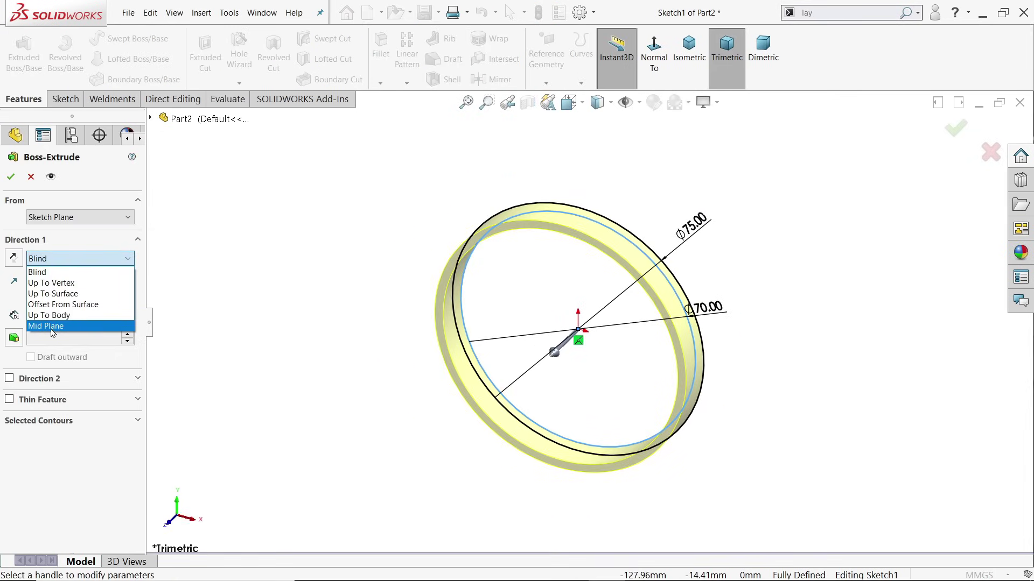
click(49, 326)
drag(555, 352, 464, 406)
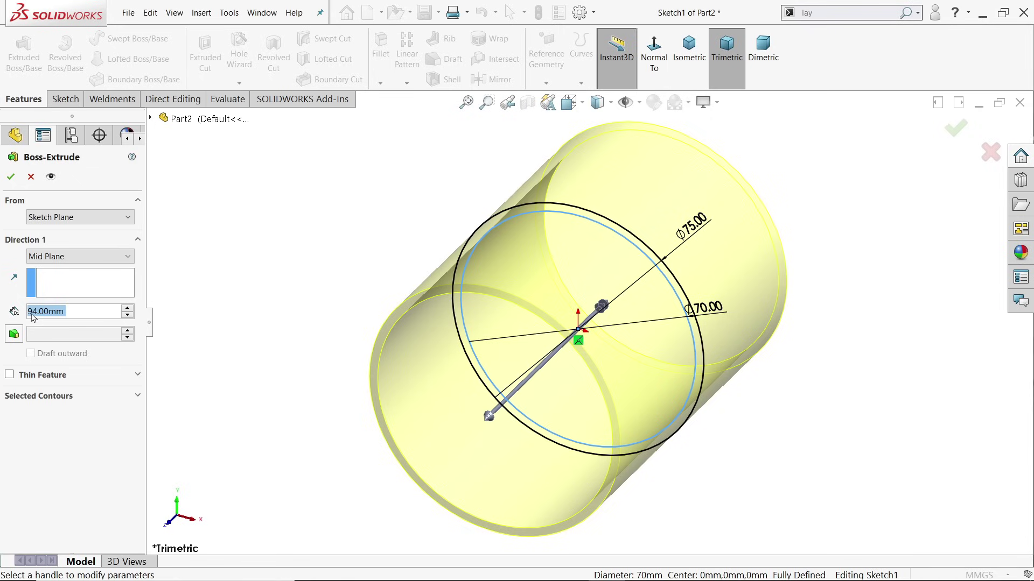
text(130)
key(Return)
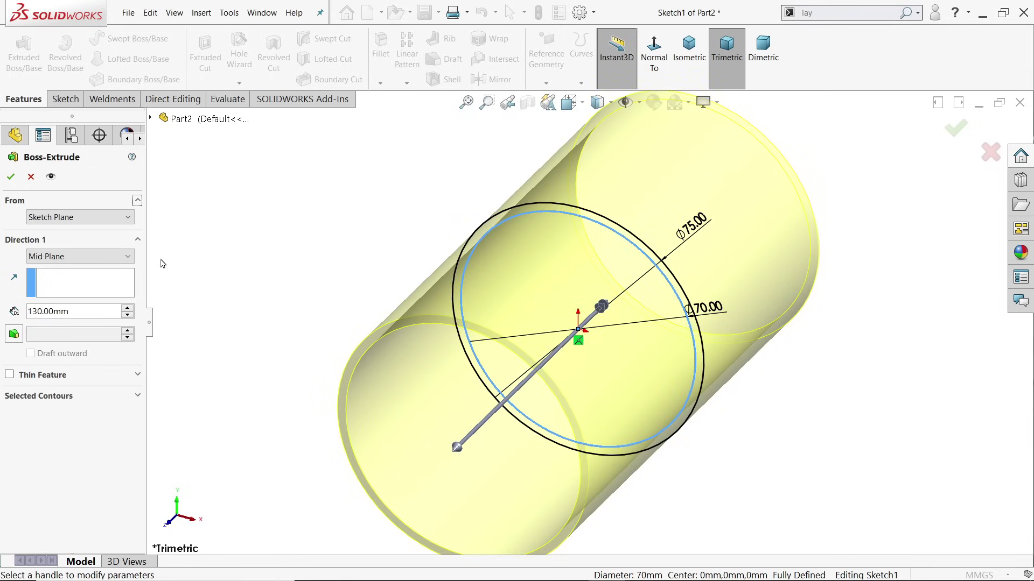
click(10, 177)
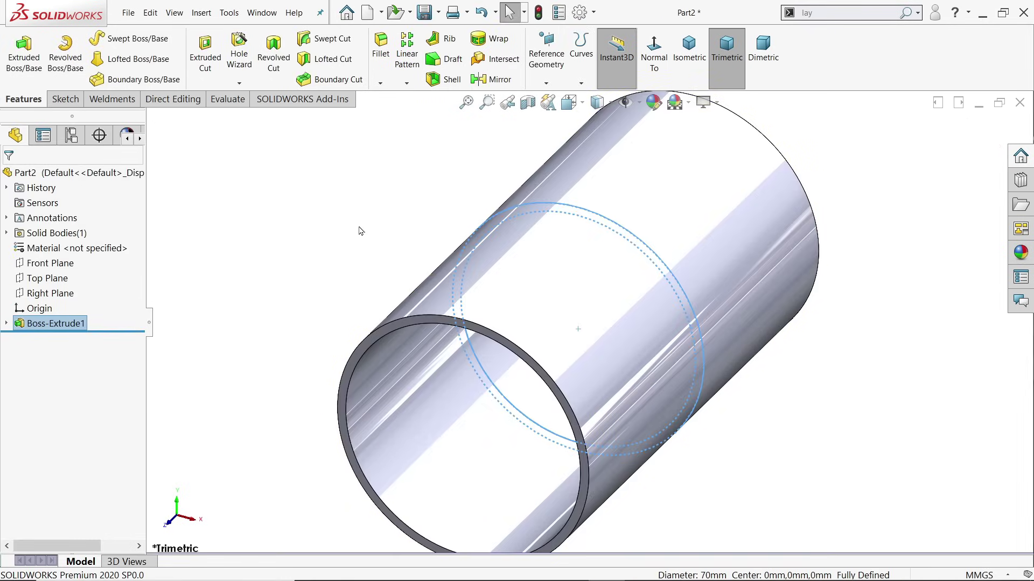
click(362, 230)
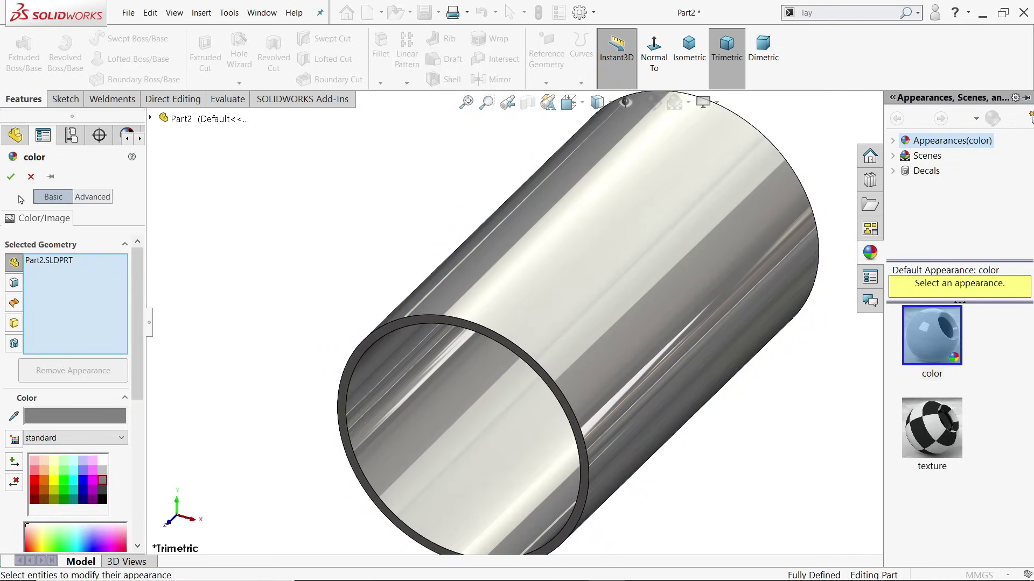
click(11, 177)
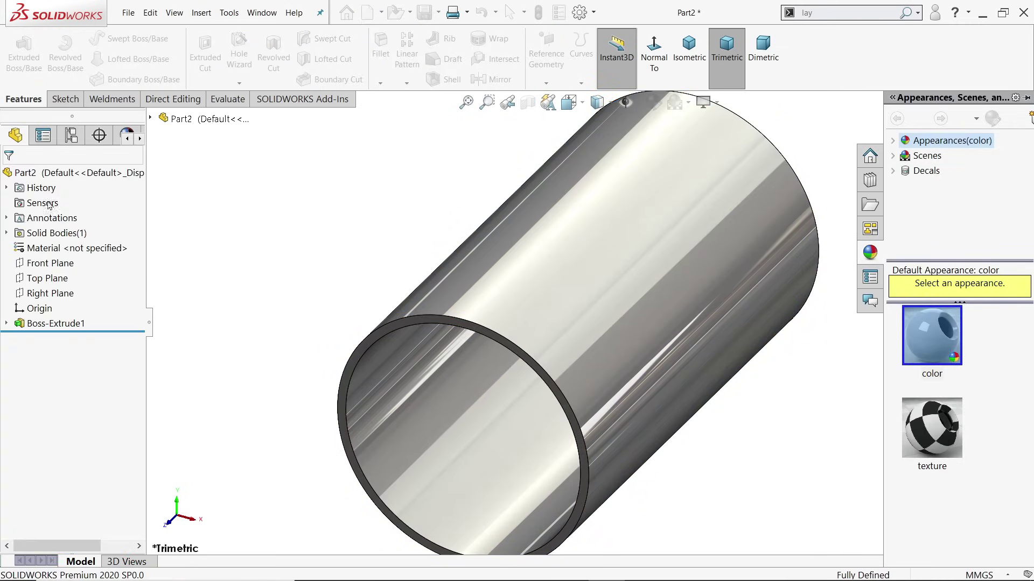
Step: Create Plane1 offset 15 mm from the tube's front end face with the offset flipped
click(407, 325)
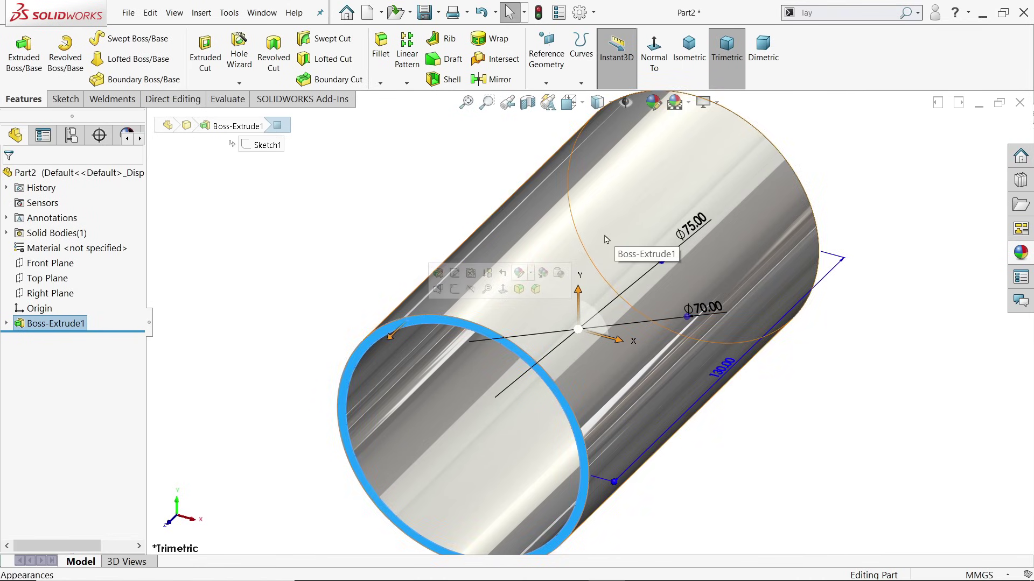
click(547, 84)
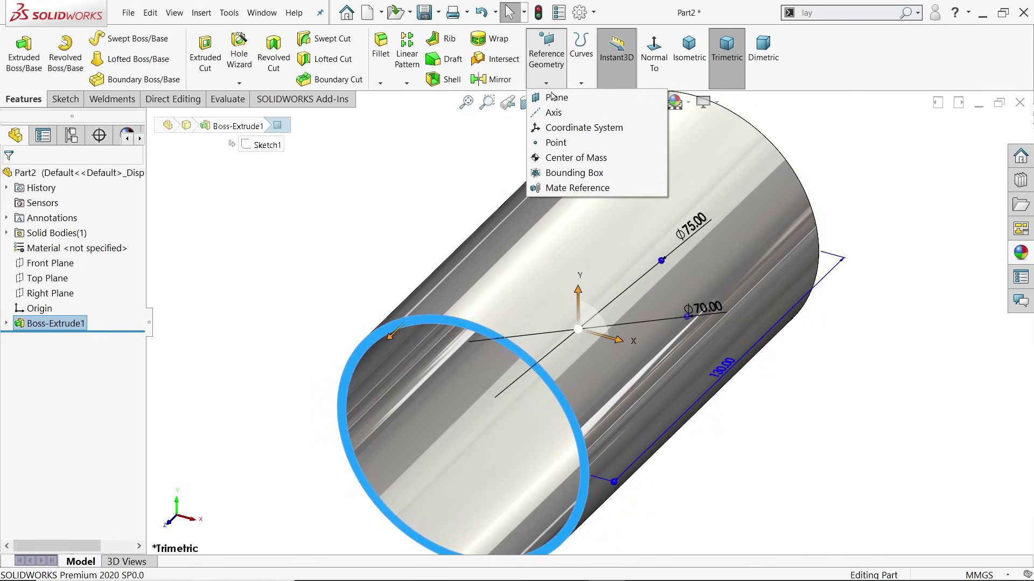
click(556, 97)
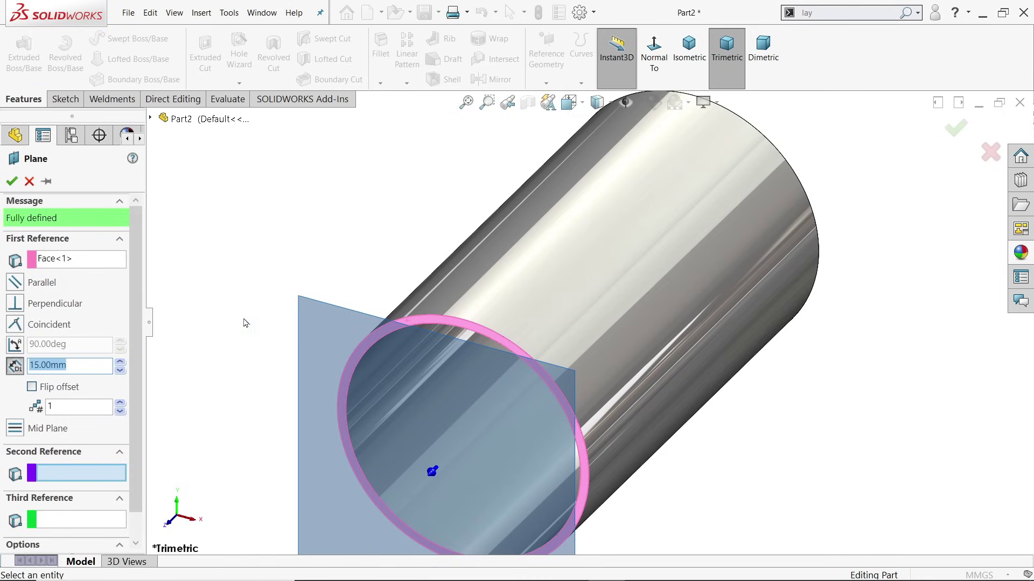
scroll(634, 392, up, 5)
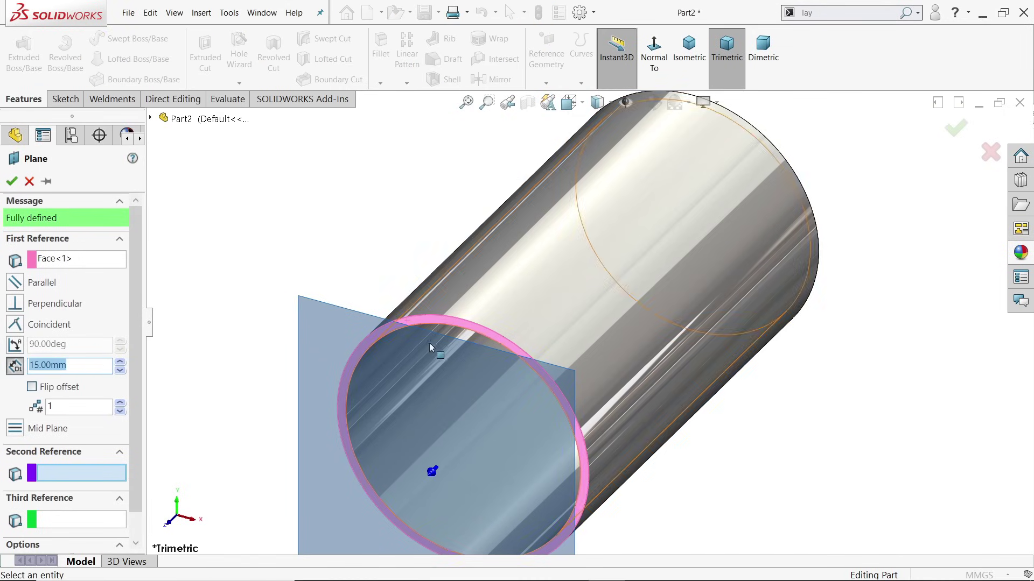
middle_drag(635, 392, 564, 382)
scroll(564, 383, down, 3)
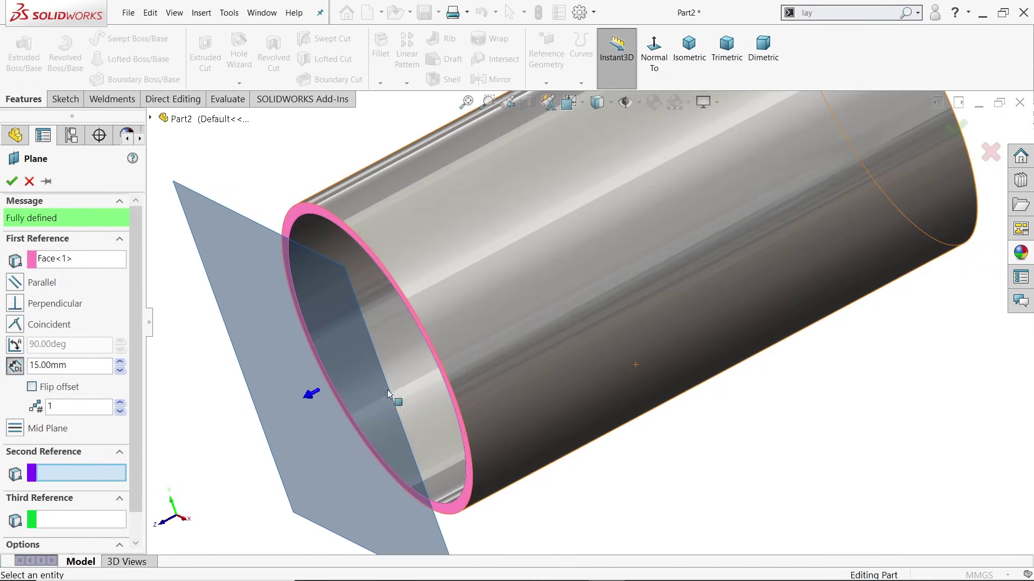
click(33, 389)
middle_drag(231, 394, 269, 382)
key(Return)
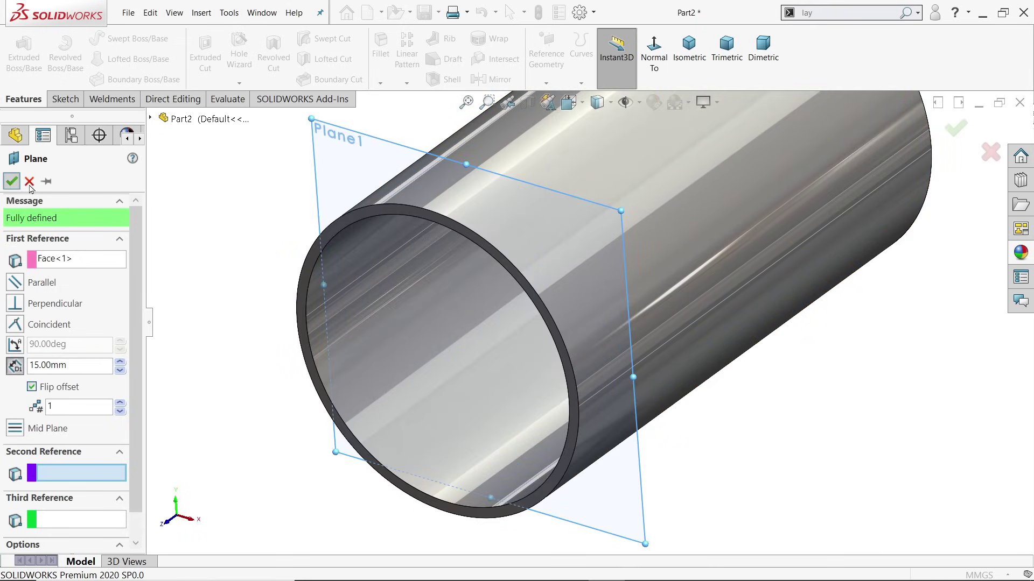
Step: On Plane1, convert the tube's outer edge into a Ø75 mm circle sketch and exit it
click(65, 99)
click(17, 51)
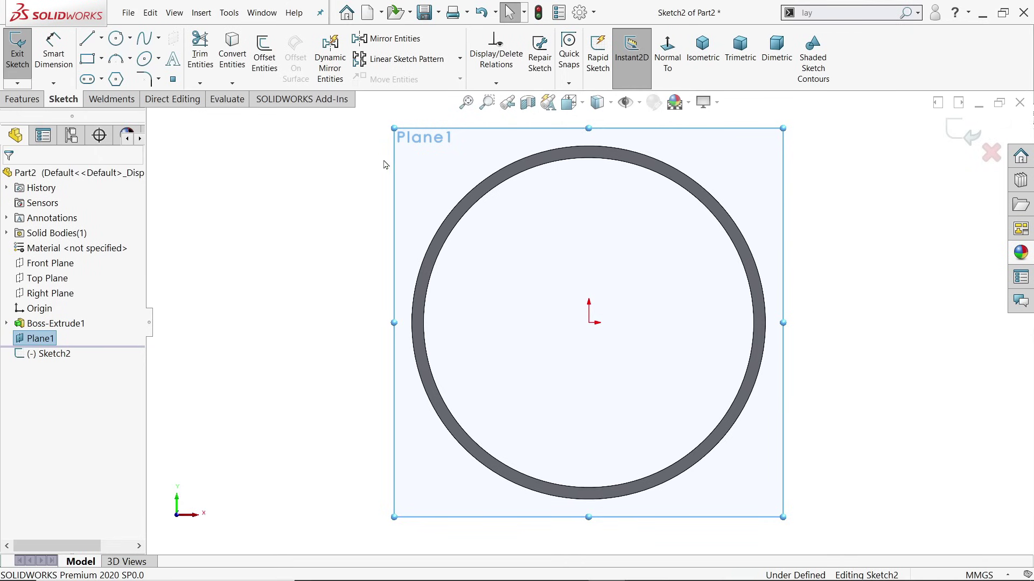
key(Escape)
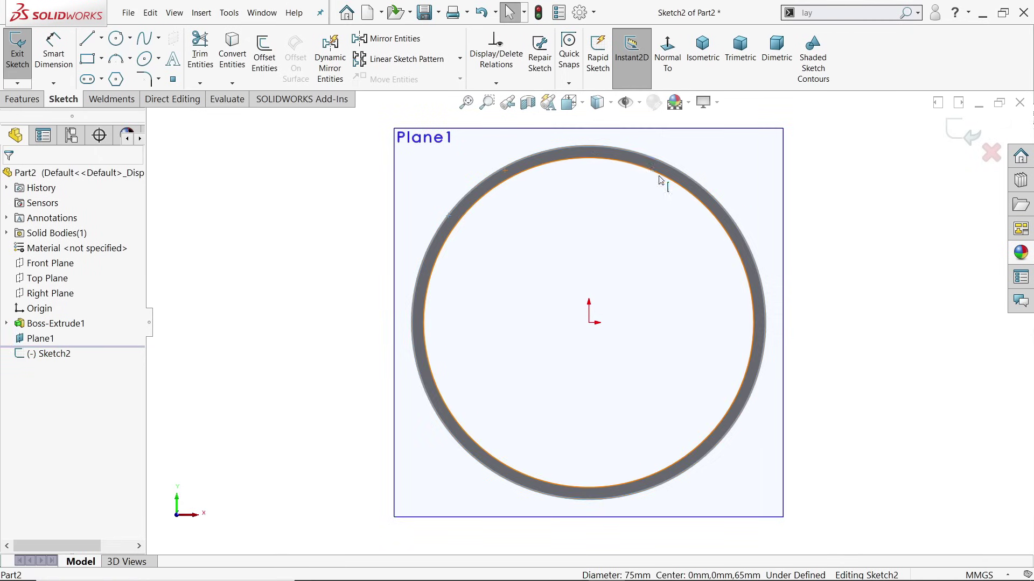
click(664, 184)
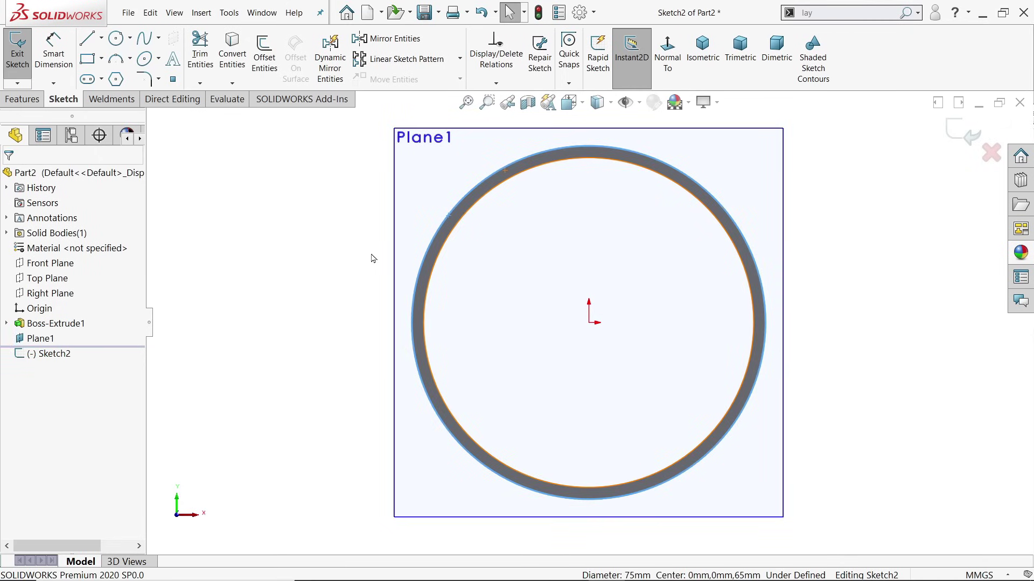
click(230, 52)
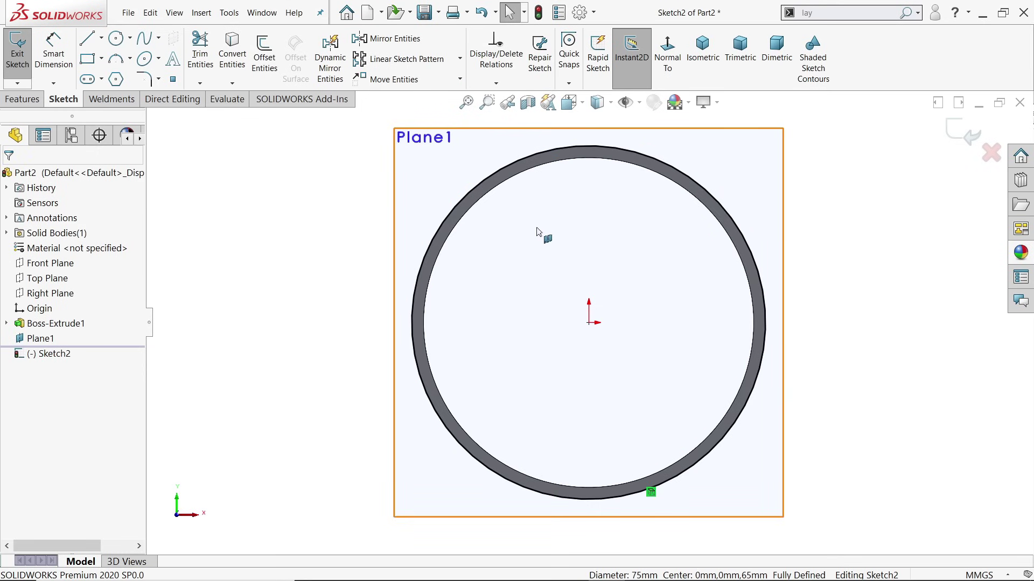
middle_drag(544, 223, 375, 240)
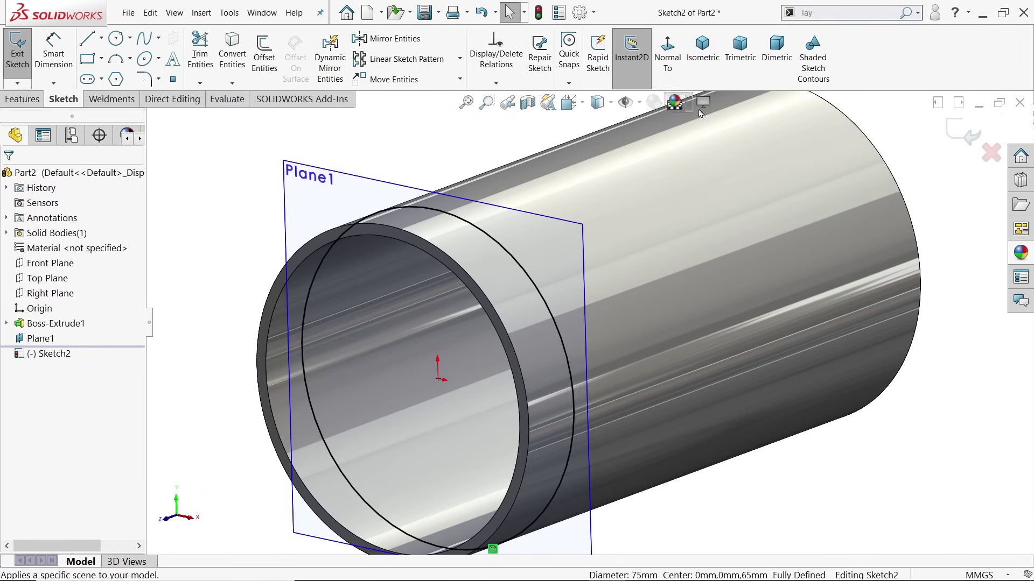
click(963, 136)
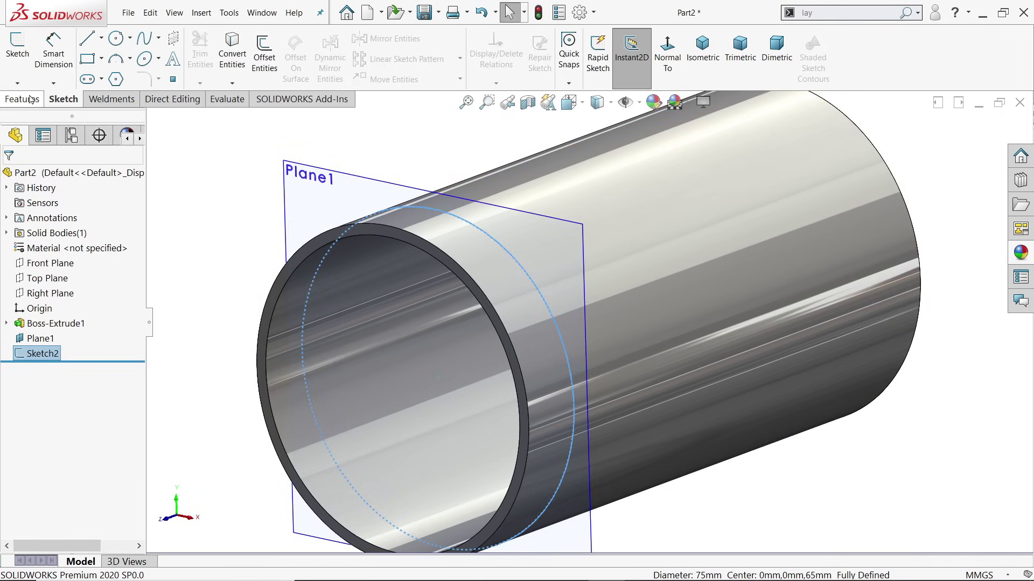
Step: Create a helix with 200 mm pitch, 0.5 revolutions, 180° start, running along the pipe
click(581, 83)
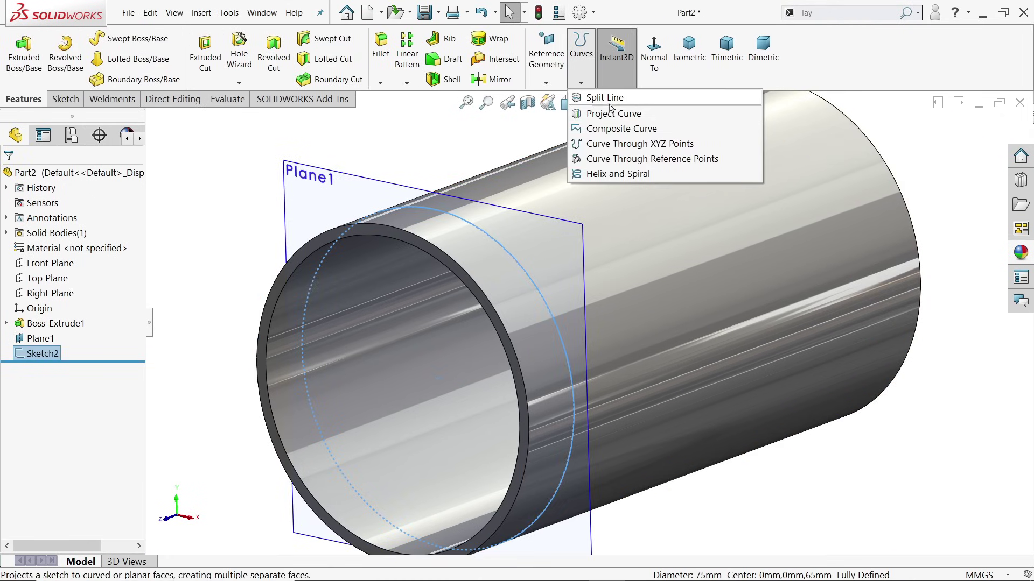
click(604, 174)
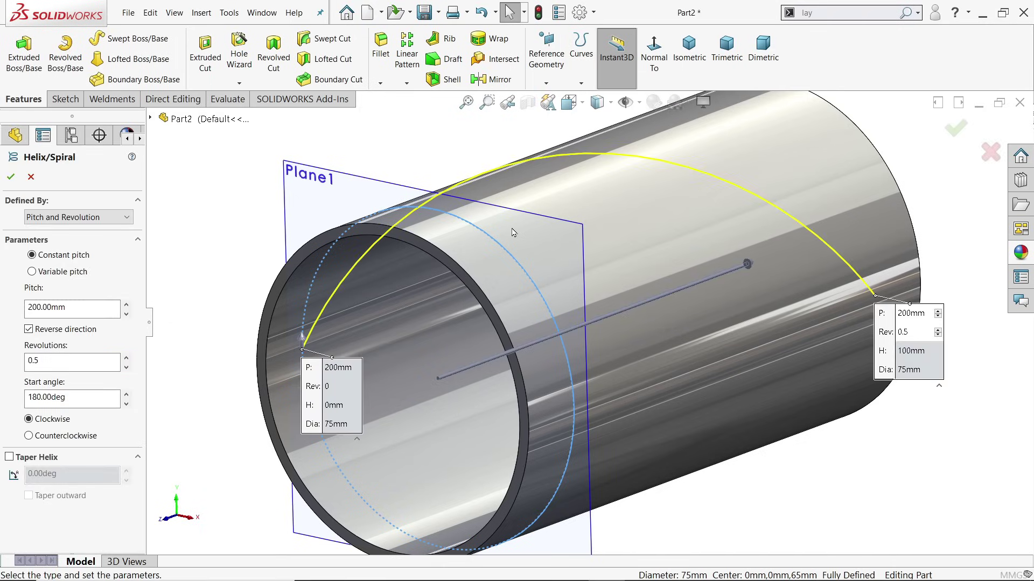
scroll(673, 304, up, 3)
click(74, 217)
click(67, 217)
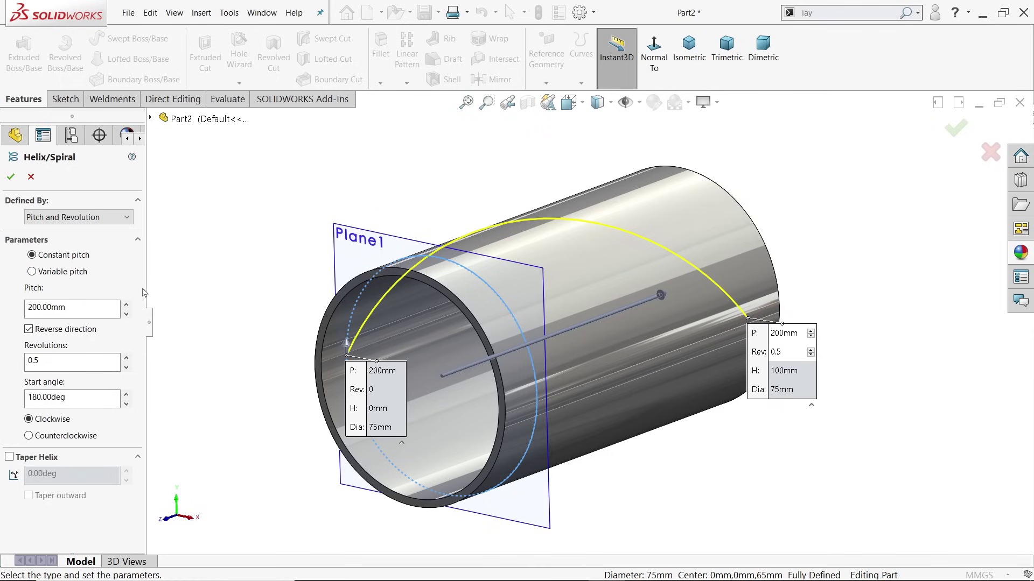
double_click(87, 307)
click(30, 329)
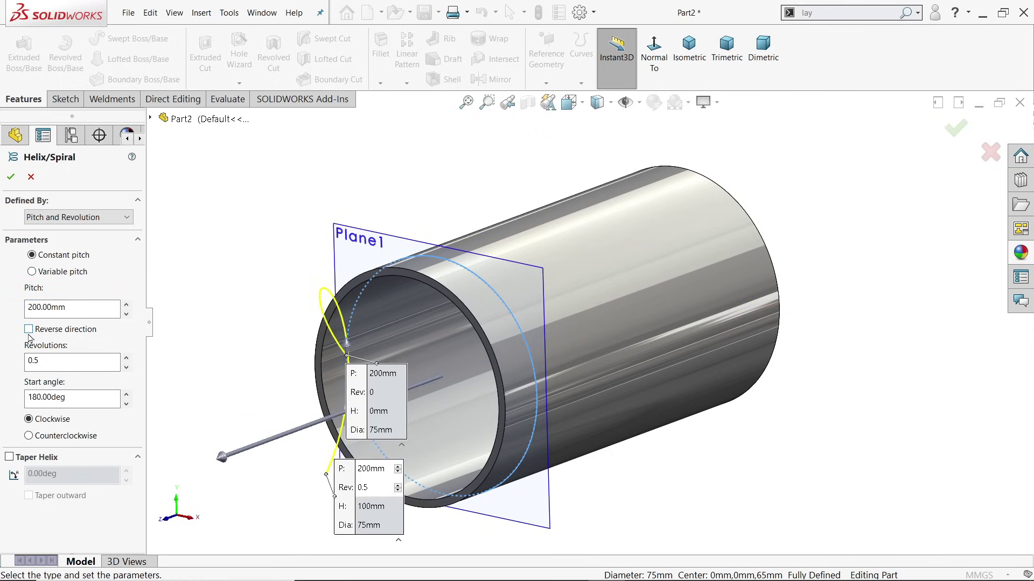
click(29, 330)
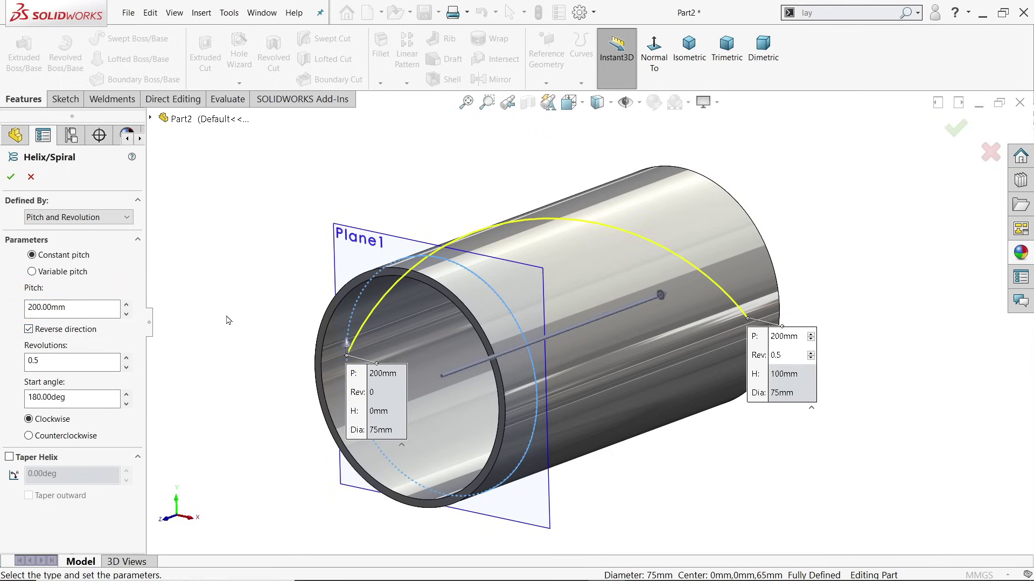
double_click(57, 357)
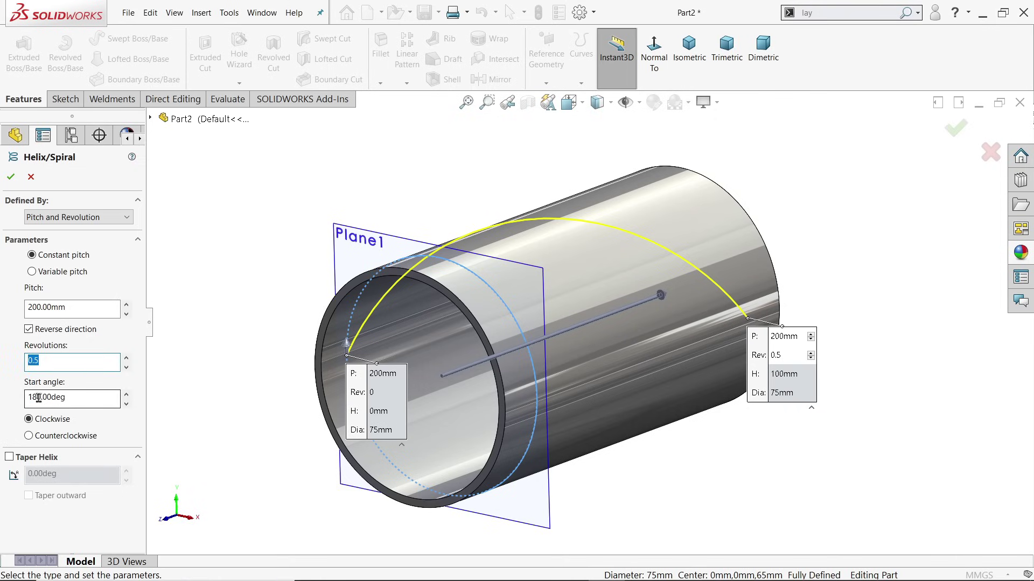
click(11, 177)
Step: Hide Plane1 and view the finished helix
click(347, 273)
click(429, 201)
mouse_move(422, 237)
middle_down()
mouse_move(440, 231)
mouse_move(413, 240)
middle_up()
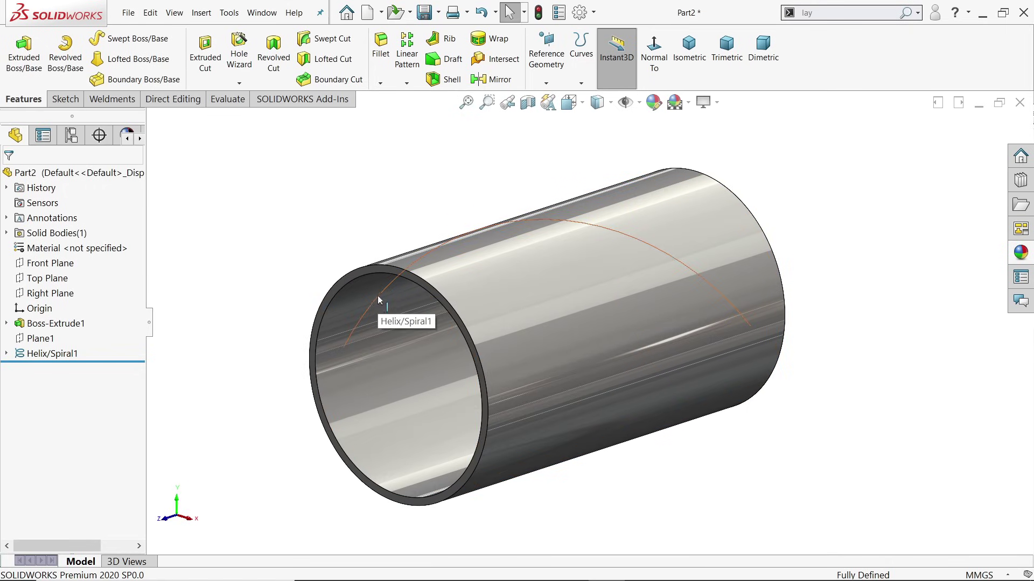
Step: Create Plane2 through the helix's start point, perpendicular to the helix curve
click(378, 302)
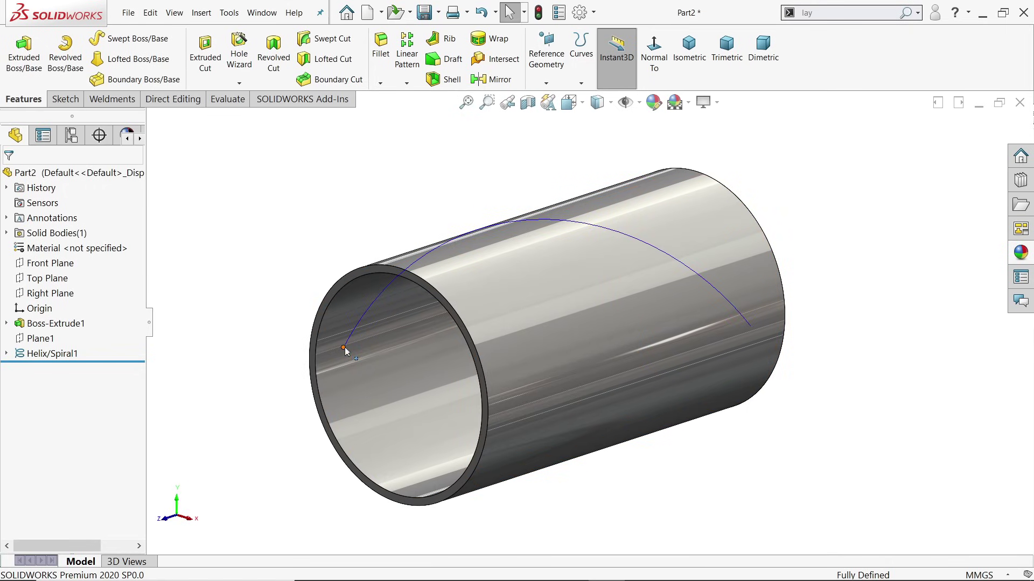
click(547, 83)
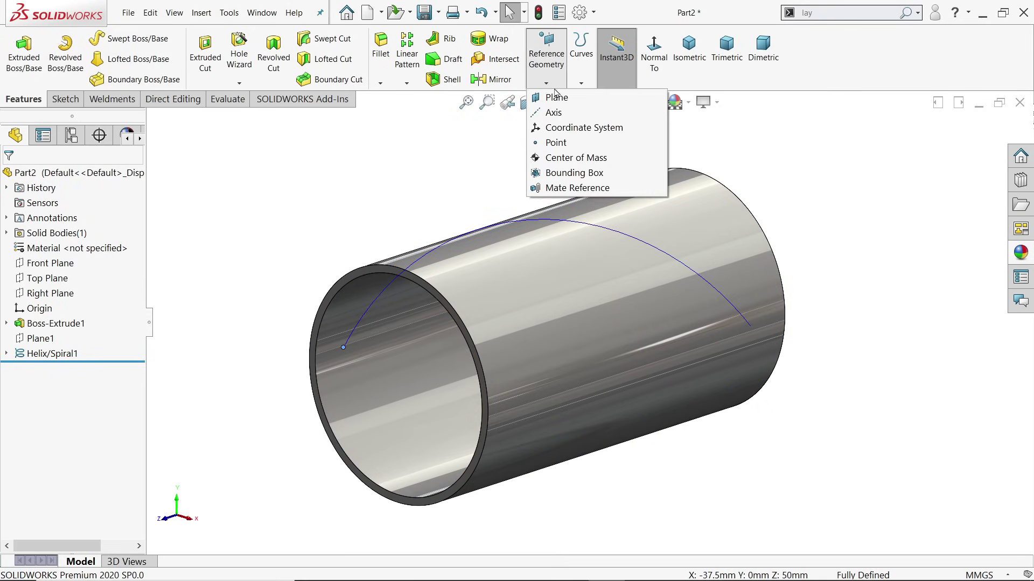
click(562, 98)
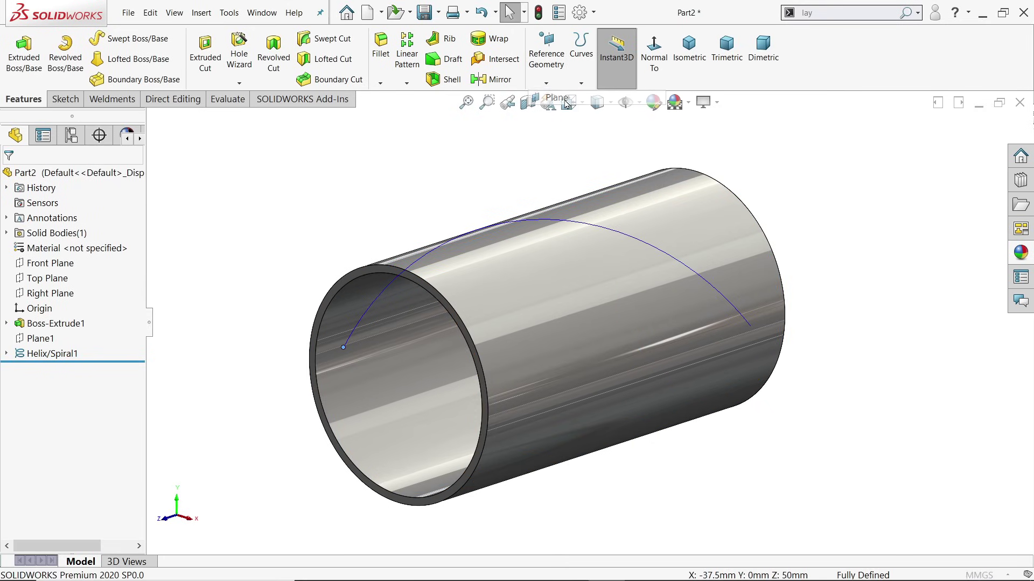
click(426, 268)
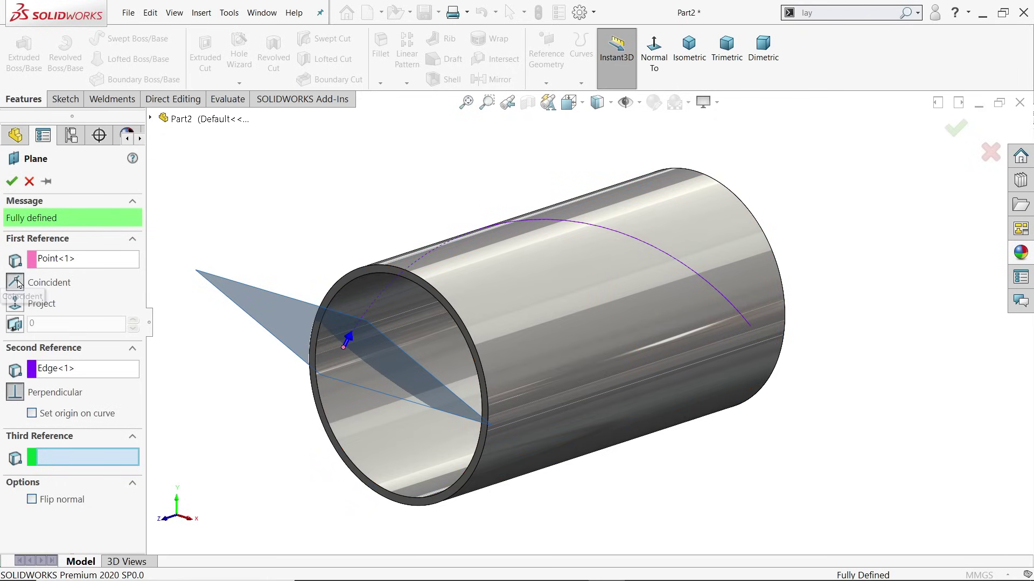
click(11, 181)
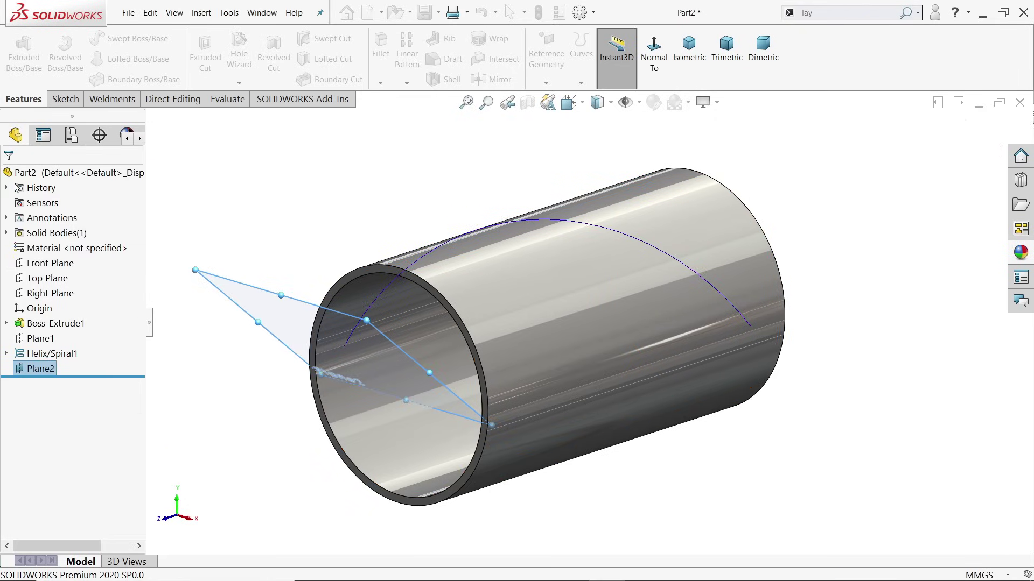
Step: Start a sketch on Plane2 and draw a vertical centerline upward from the origin
click(64, 99)
click(18, 54)
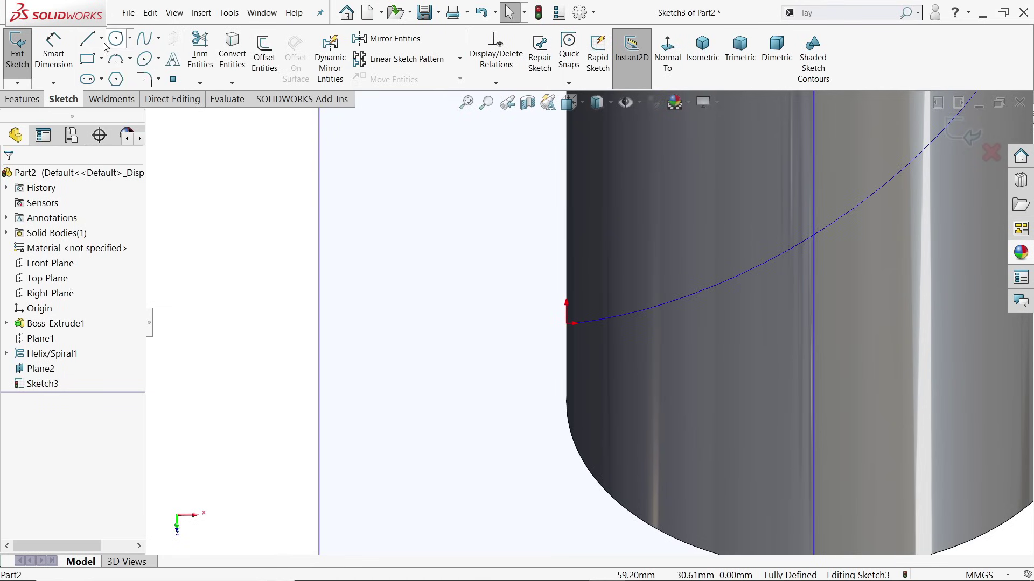
click(102, 37)
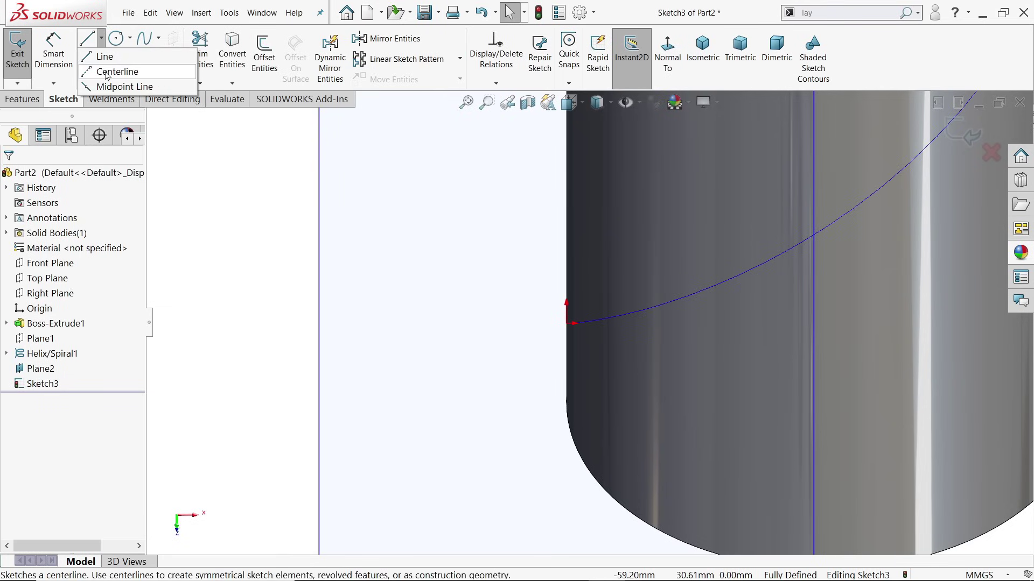
click(106, 74)
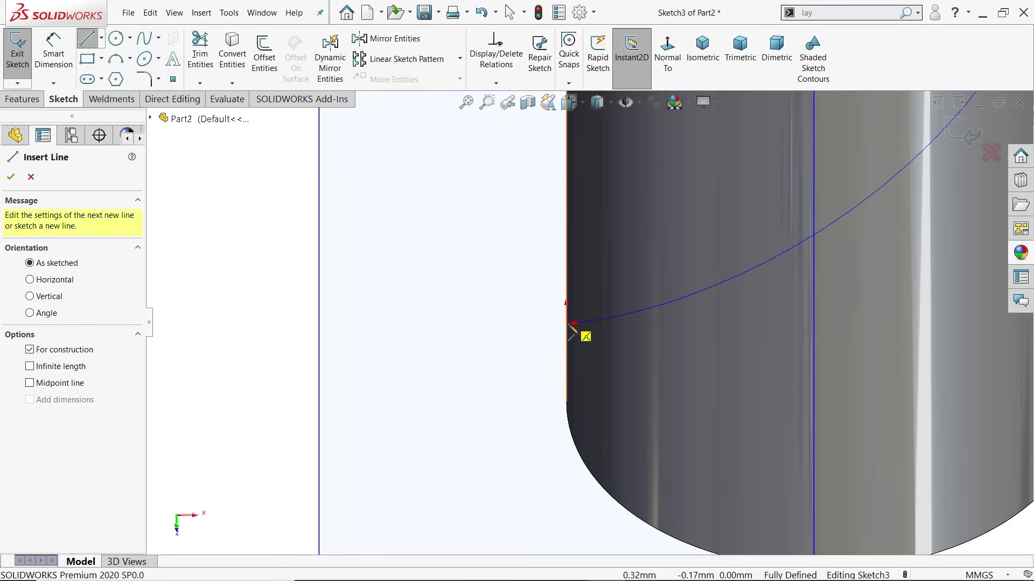
click(568, 324)
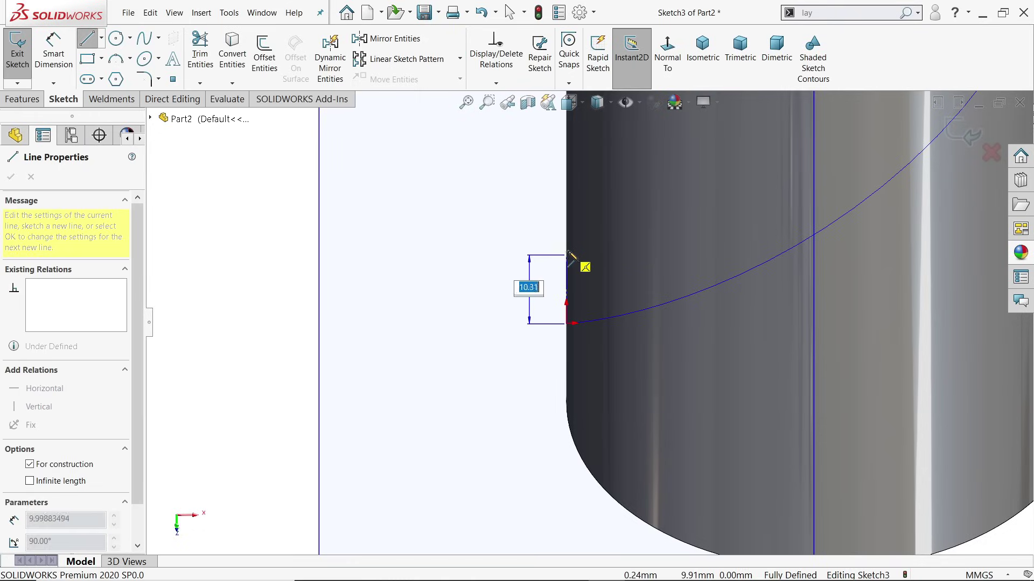
click(566, 223)
right_click(466, 230)
click(467, 233)
Step: Add a Pierce relation between the centerline's sketch point and the helix
scroll(588, 270, down, 6)
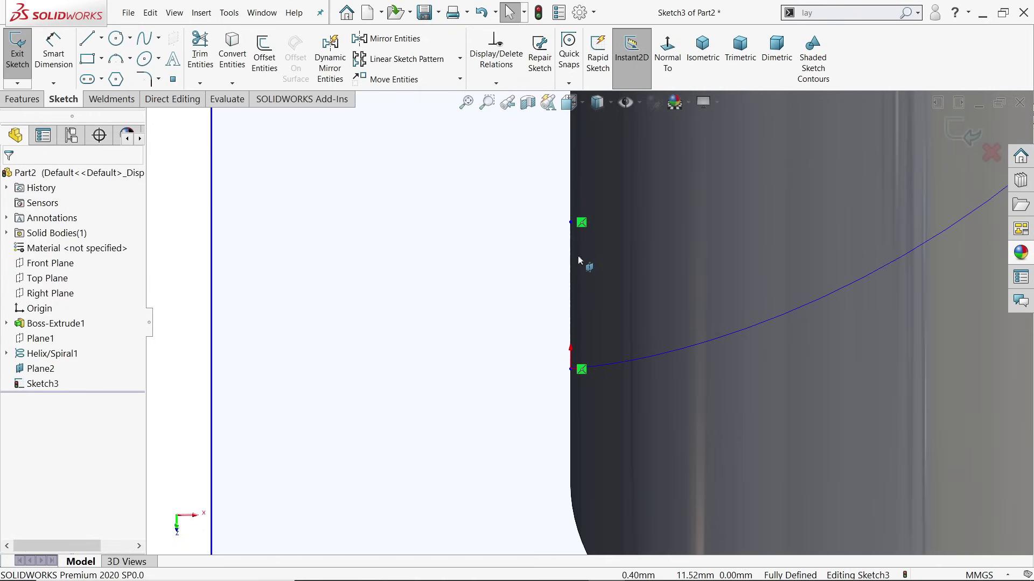
key(Left)
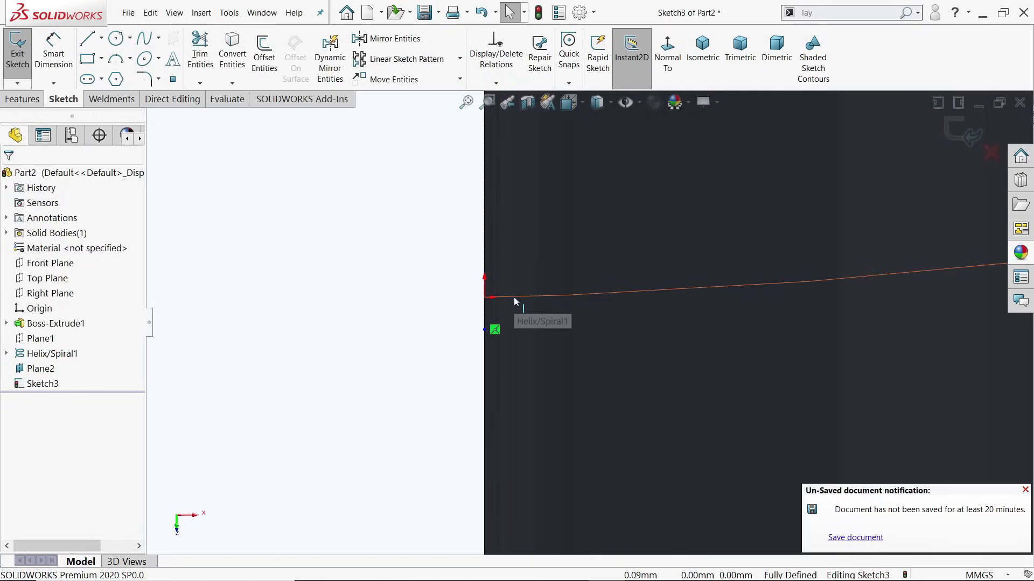
click(517, 301)
click(1025, 490)
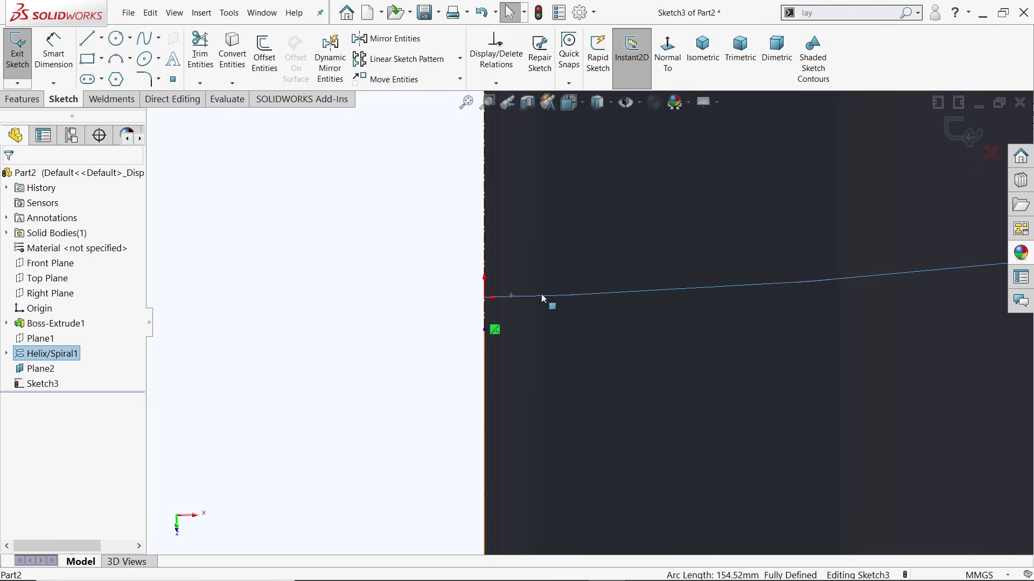
click(484, 331)
ctrl+click(484, 339)
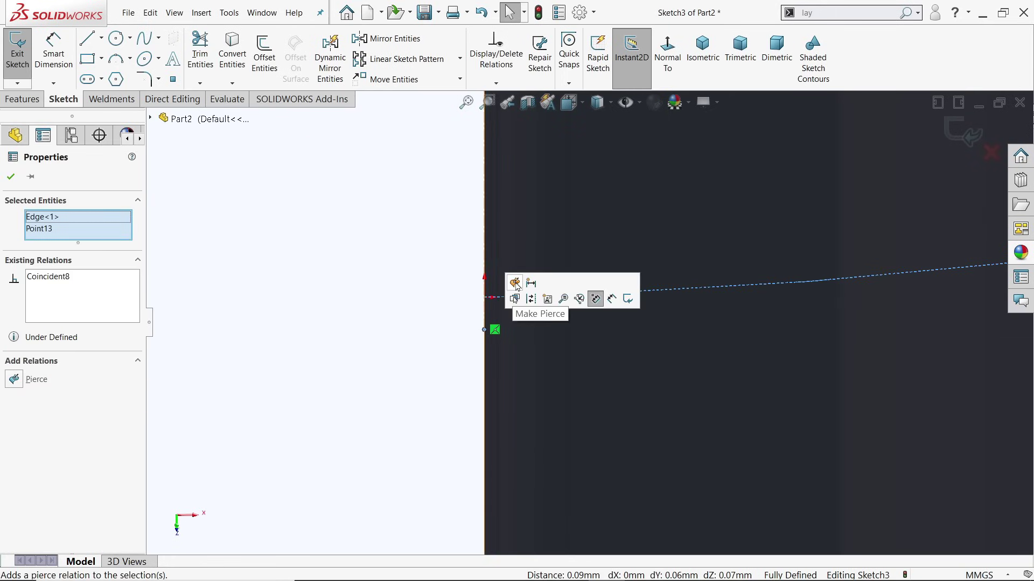
click(515, 284)
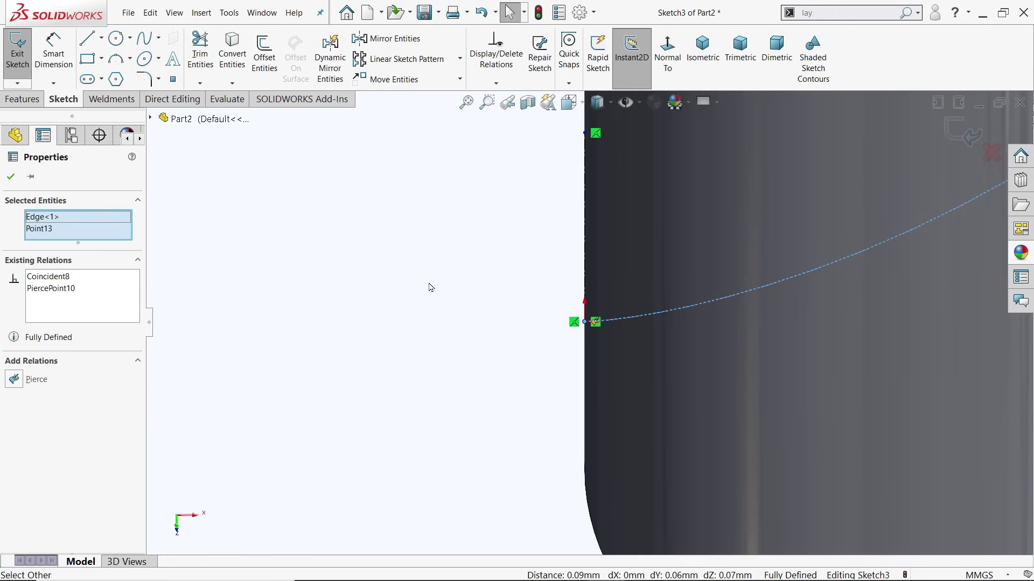
key(Escape)
scroll(608, 328, down, 1)
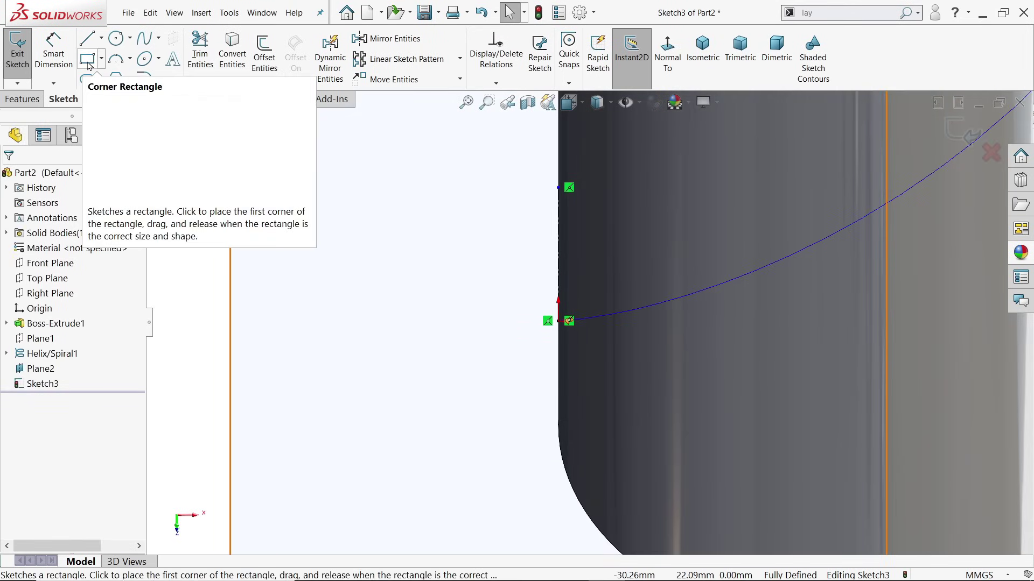
Step: Draw a corner rectangle across the pipe wall with its top edge centred on the pierced point
click(88, 60)
mouse_move(288, 353)
mouse_down()
mouse_move(479, 364)
mouse_move(812, 428)
mouse_up()
right_click(172, 299)
click(203, 305)
click(558, 322)
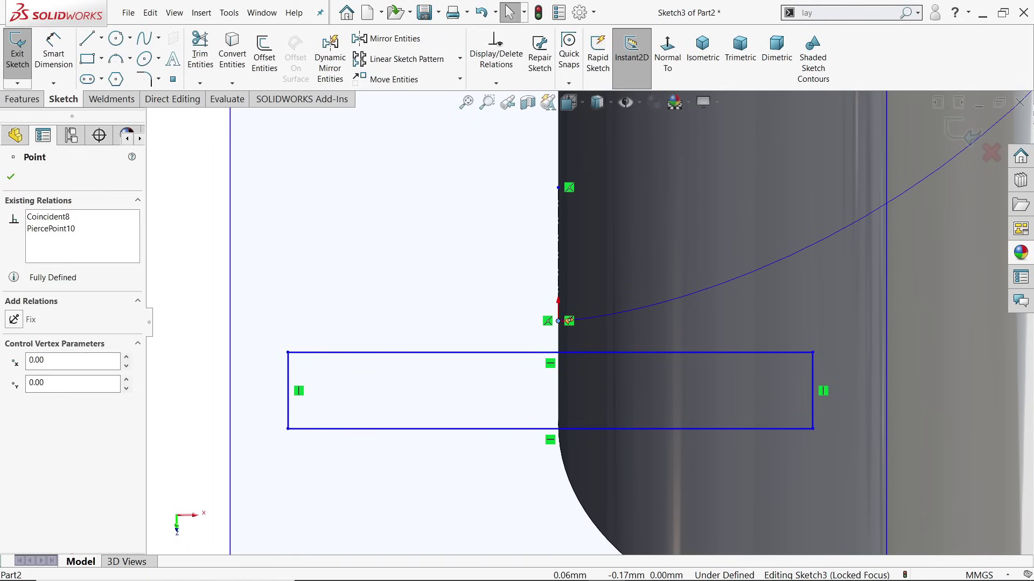
ctrl+click(575, 353)
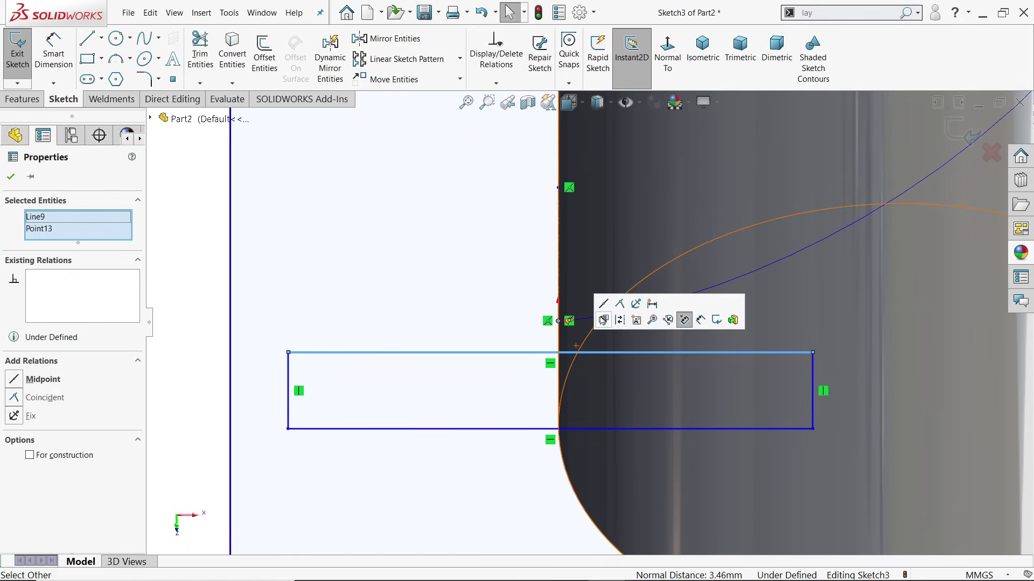
click(605, 308)
Step: Dimension the rectangle 50 mm wide and 6.25 mm high
click(53, 54)
click(510, 397)
click(512, 448)
text(50)
key(Return)
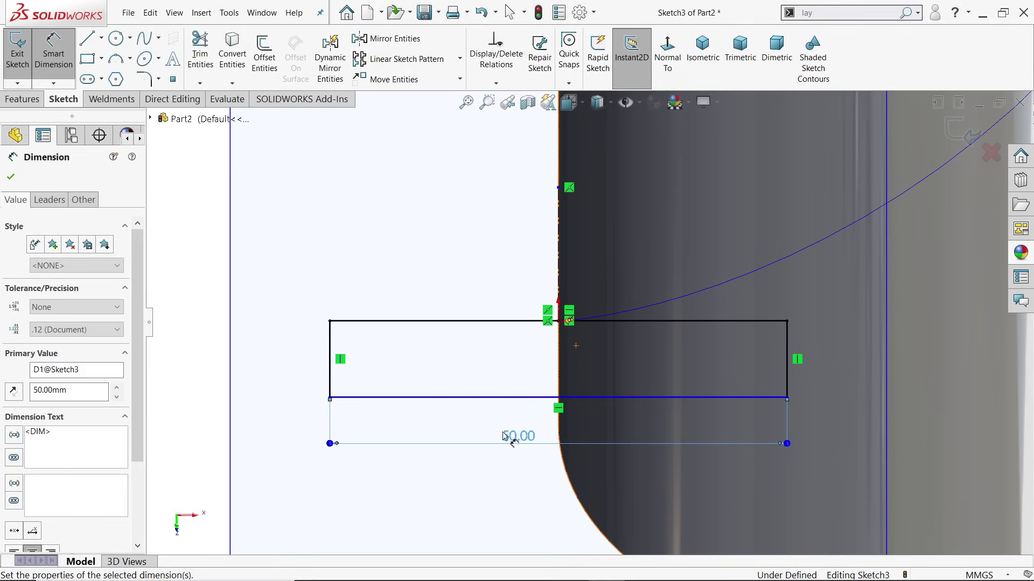
click(330, 371)
click(280, 368)
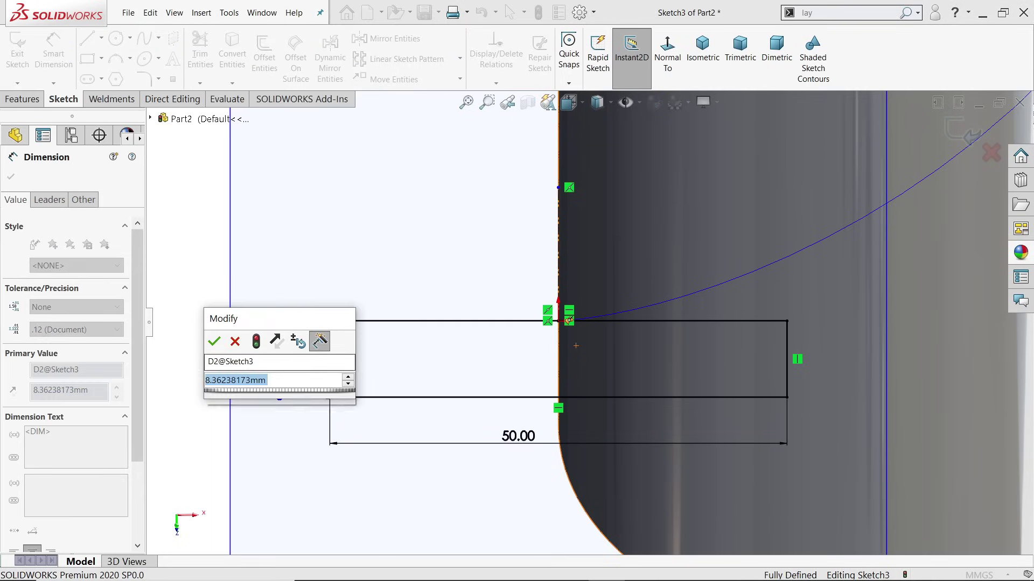
text(6.)
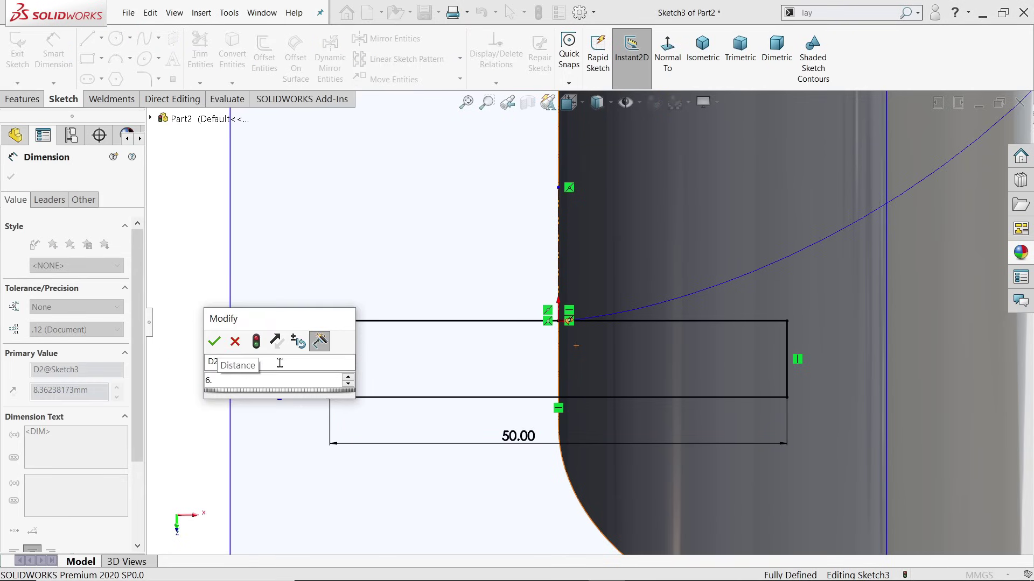
text(25)
key(Return)
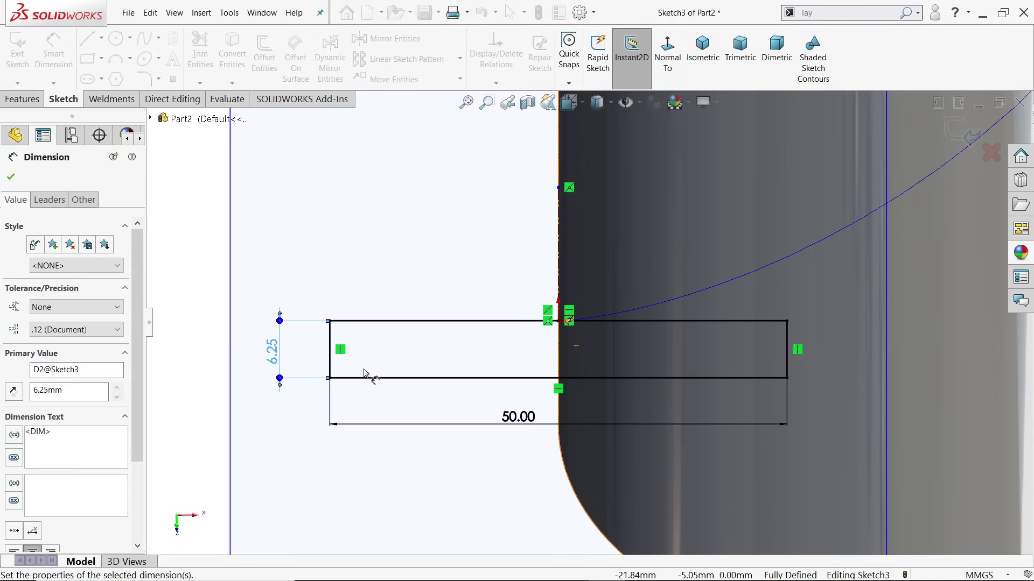
click(11, 176)
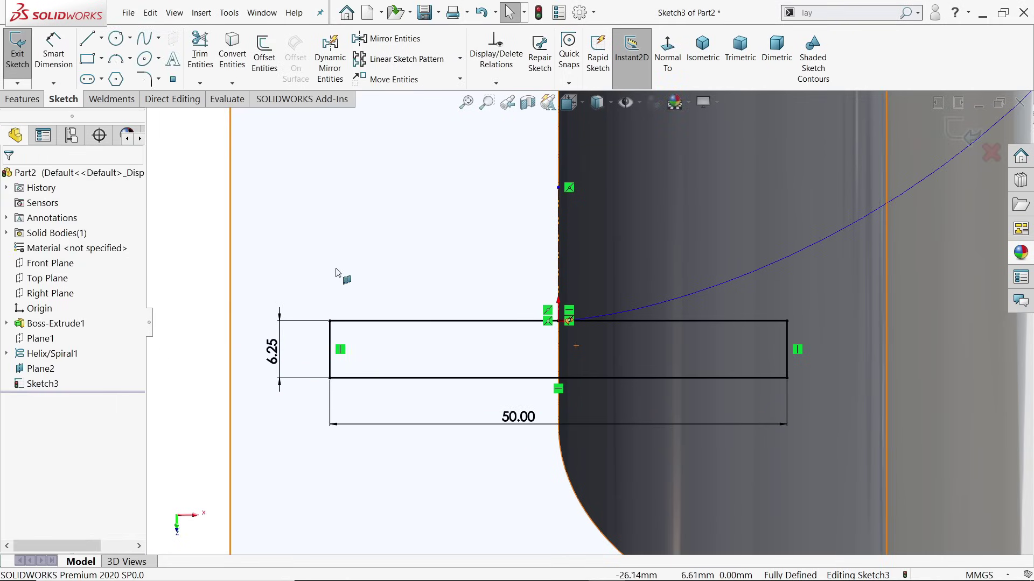
click(487, 322)
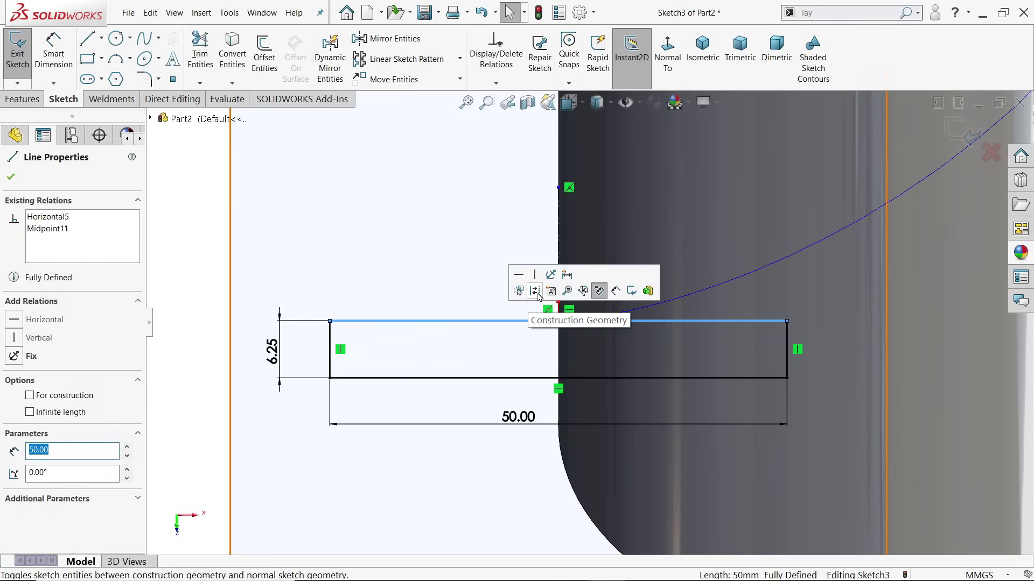
key(Escape)
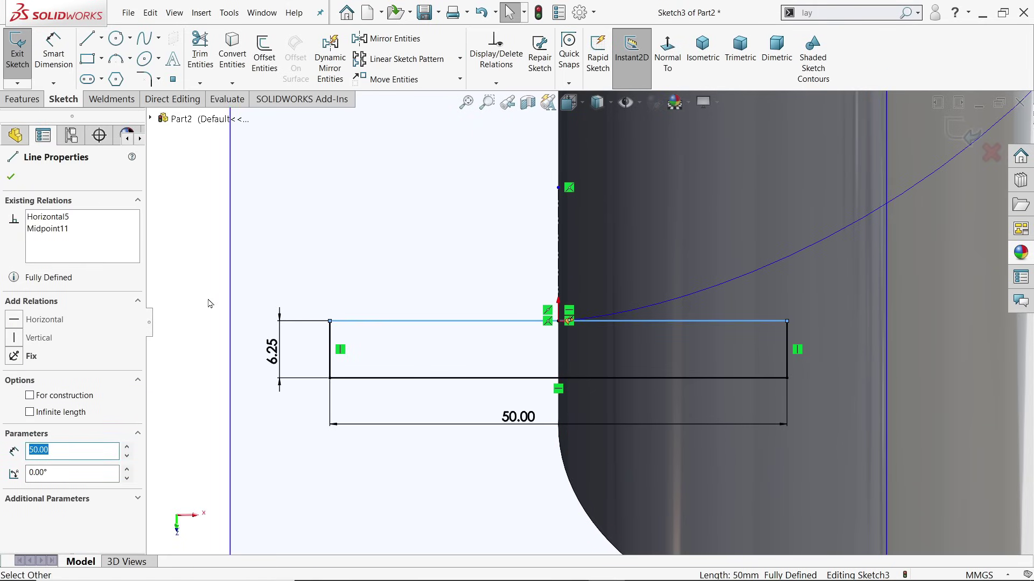
click(24, 99)
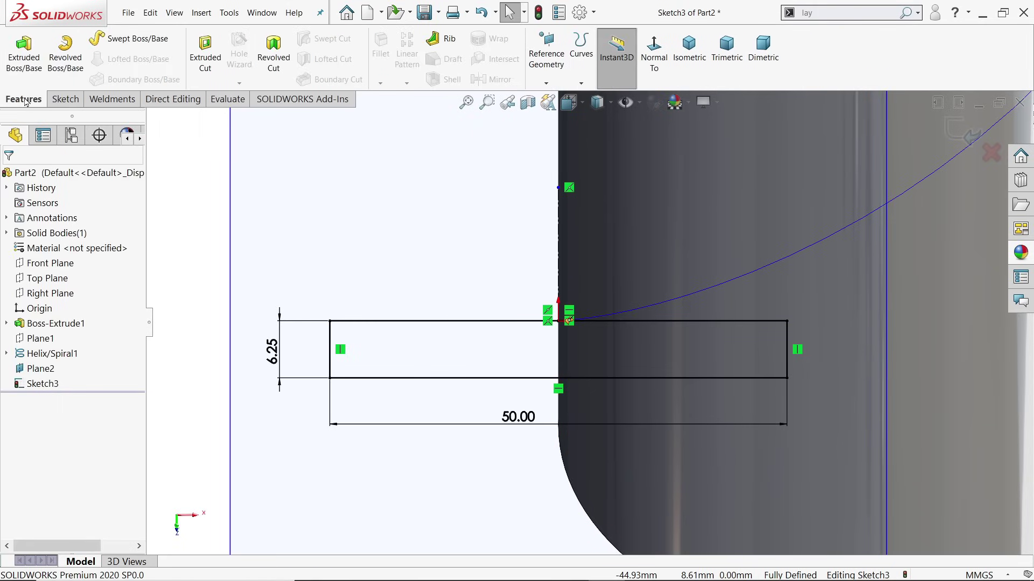
Step: Revolve the rectangle Blind 360° about its top edge into a separate pin body, Revolve1
click(65, 63)
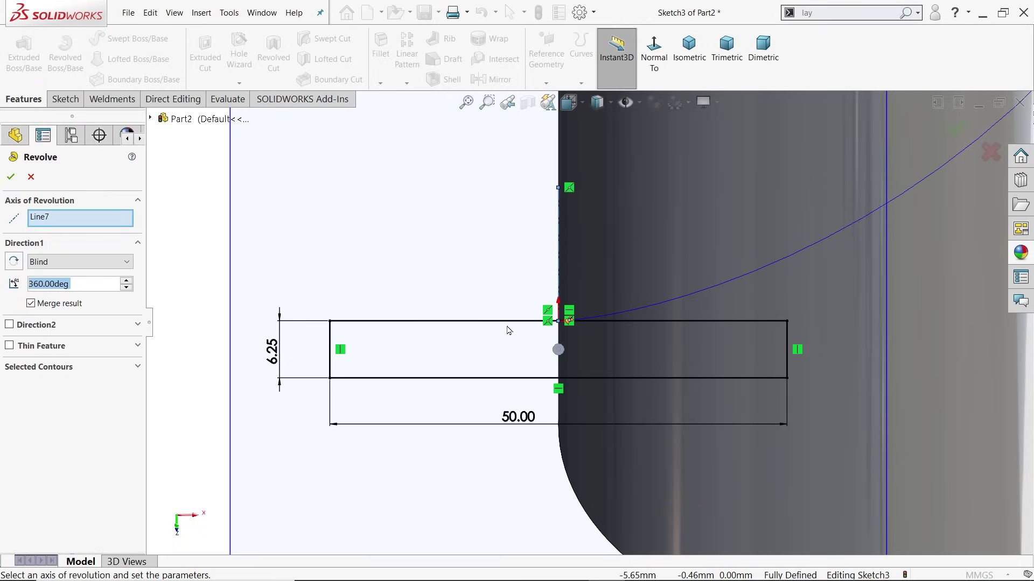
click(463, 321)
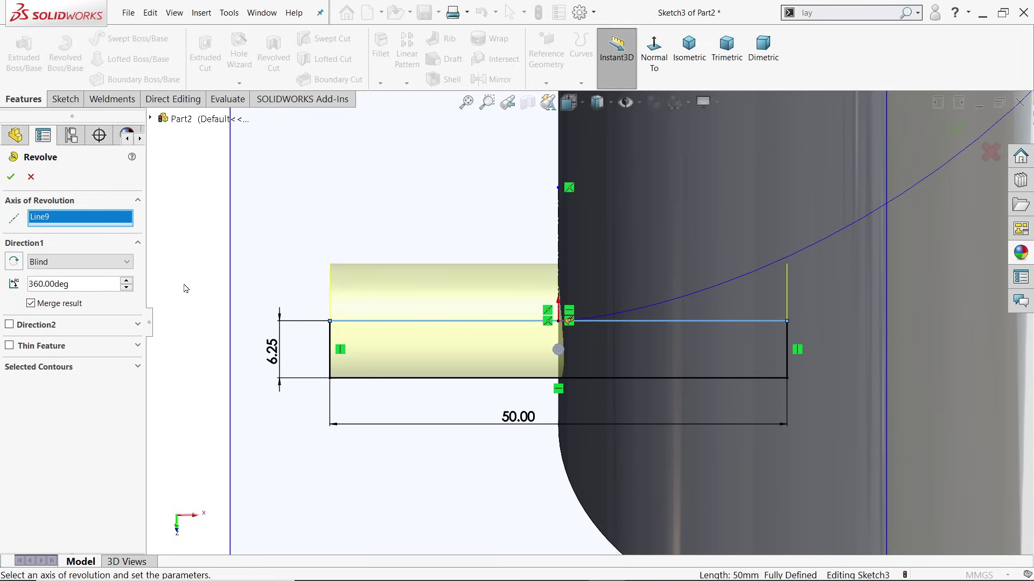
click(54, 261)
click(49, 270)
key(f)
middle_drag(320, 265, 362, 279)
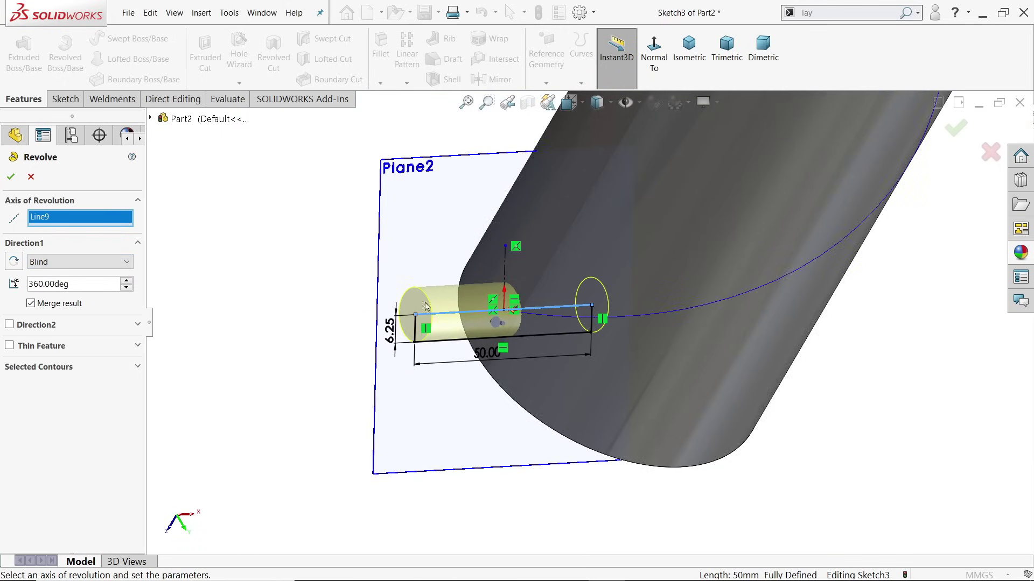
middle_drag(440, 308, 574, 211)
scroll(574, 216, down, 5)
scroll(419, 323, up, 5)
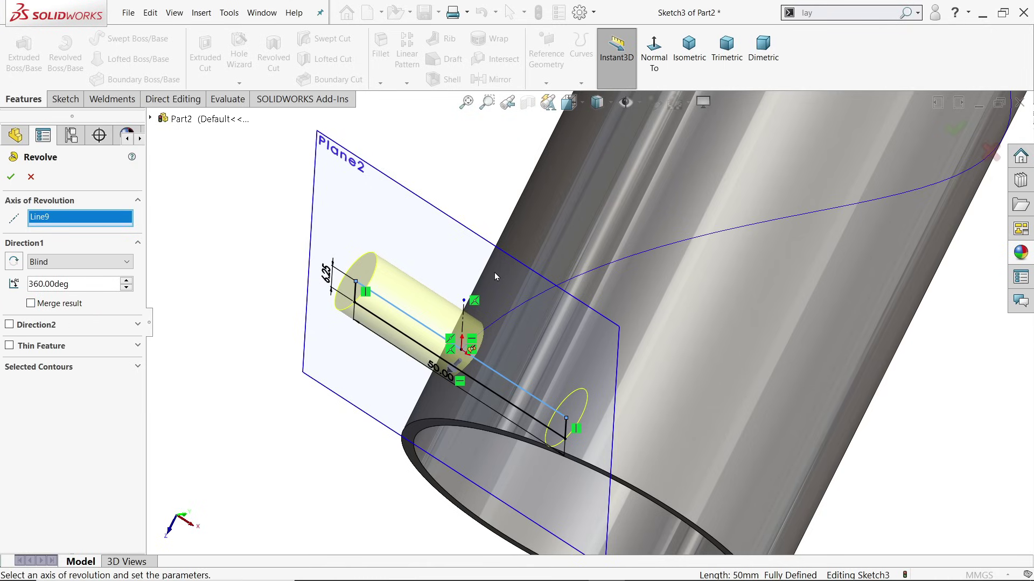
scroll(546, 273, up, 3)
scroll(606, 294, down, 2)
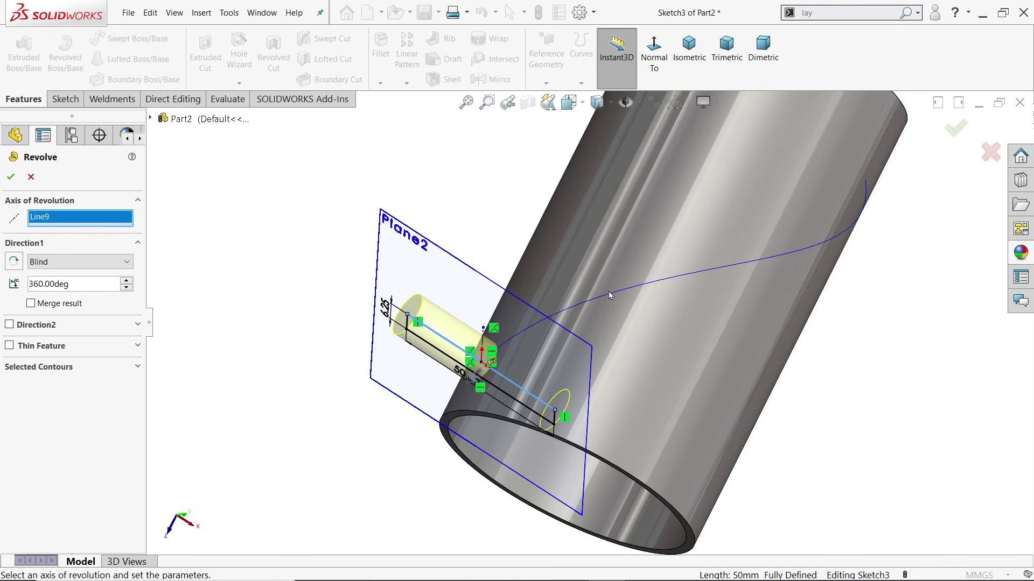
click(10, 177)
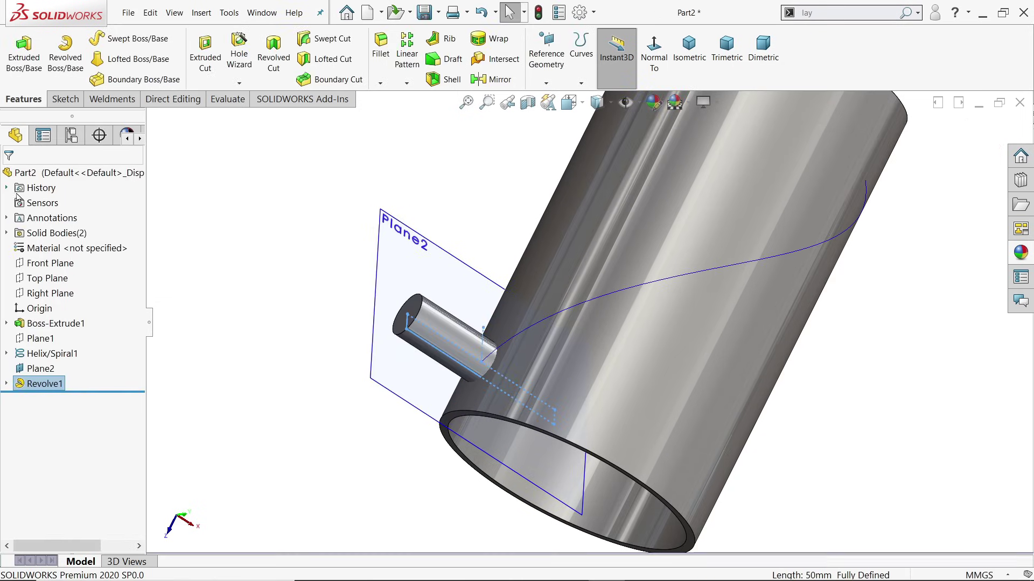
Step: Check the Boss-Extrude1 and Revolve1 bodies, hide Plane2 and switch to isometric view
click(7, 232)
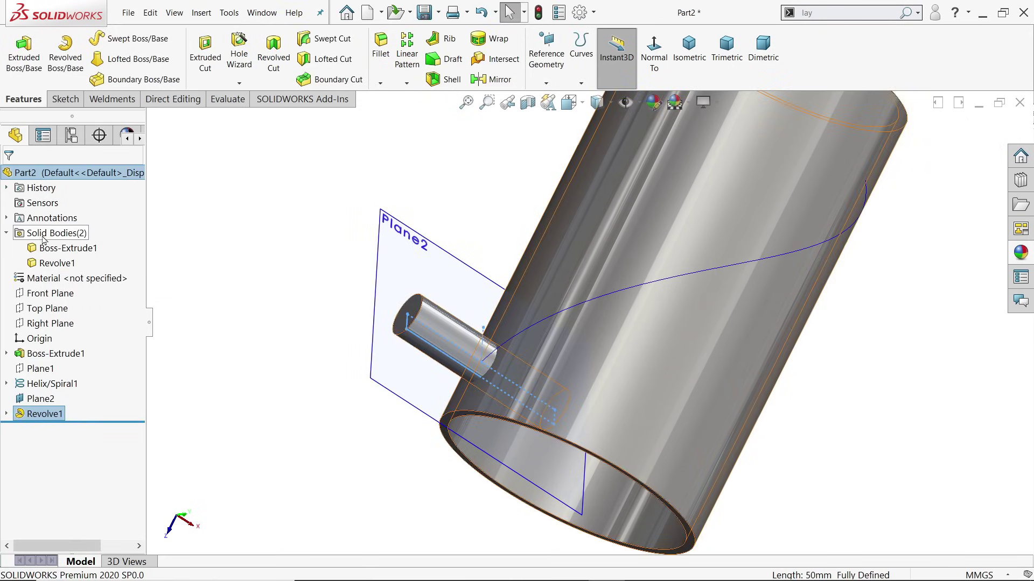
click(55, 248)
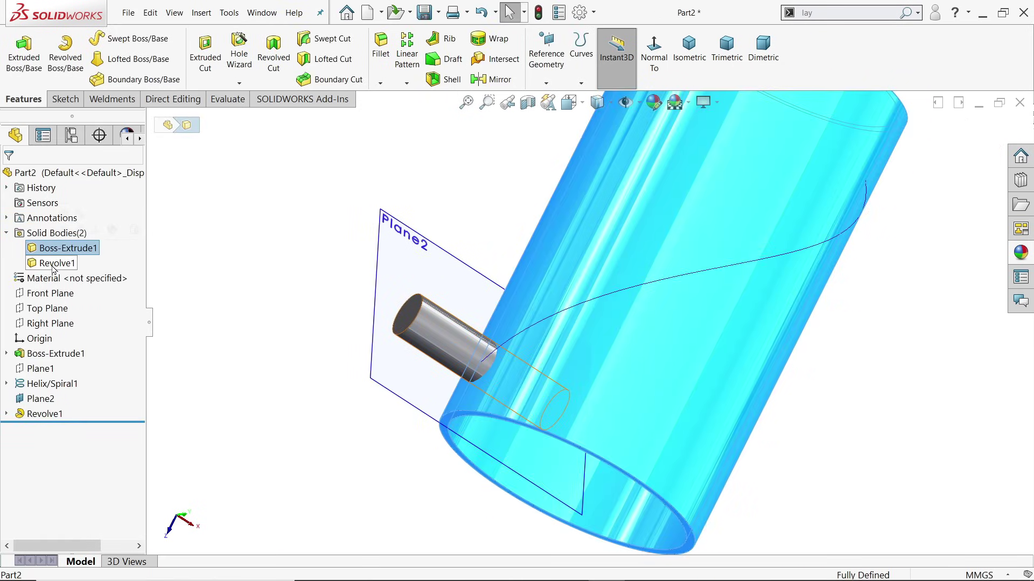
click(56, 264)
key(f)
click(393, 300)
scroll(555, 347, up, 3)
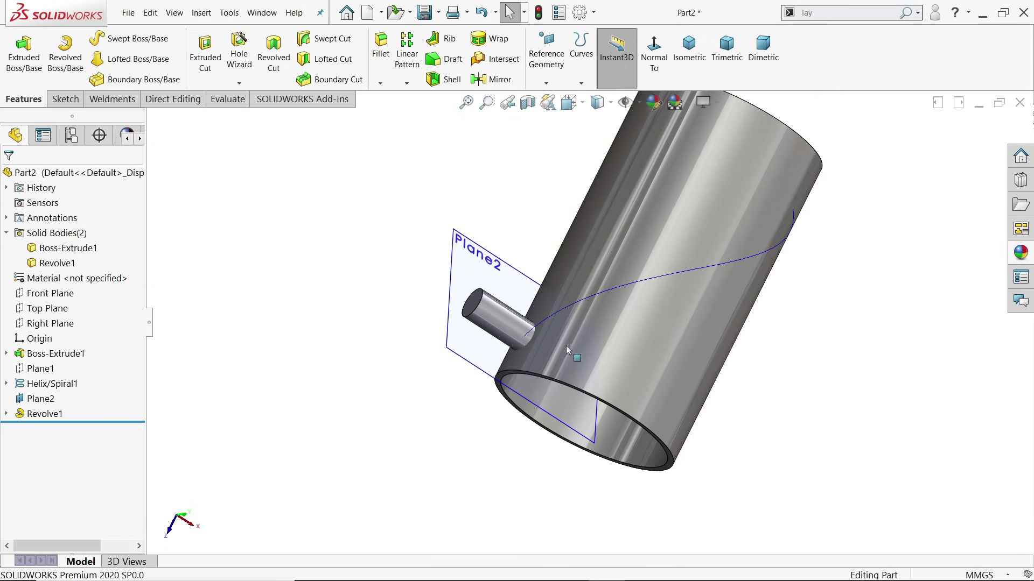
click(474, 239)
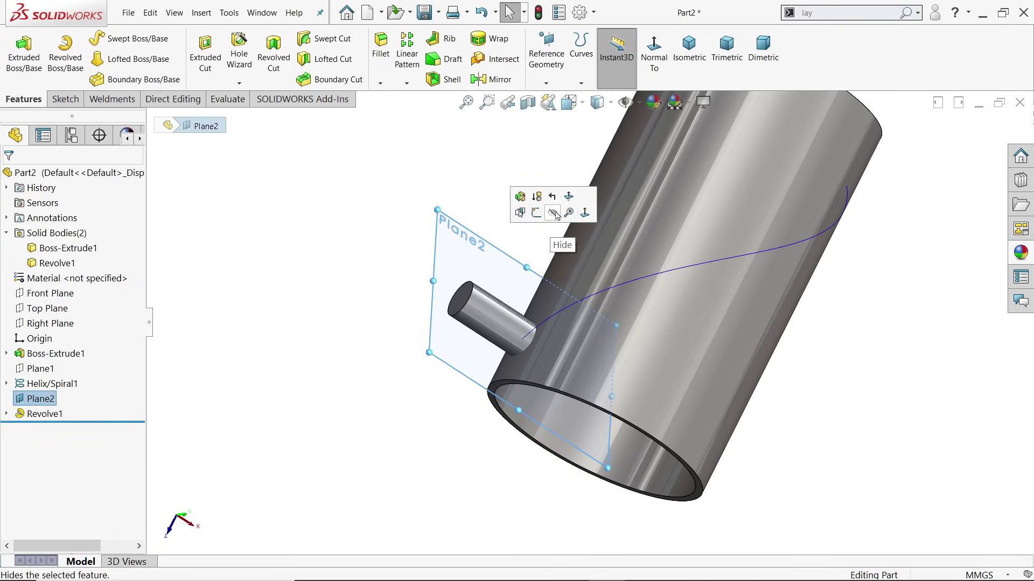
click(552, 213)
middle_drag(599, 330, 559, 292)
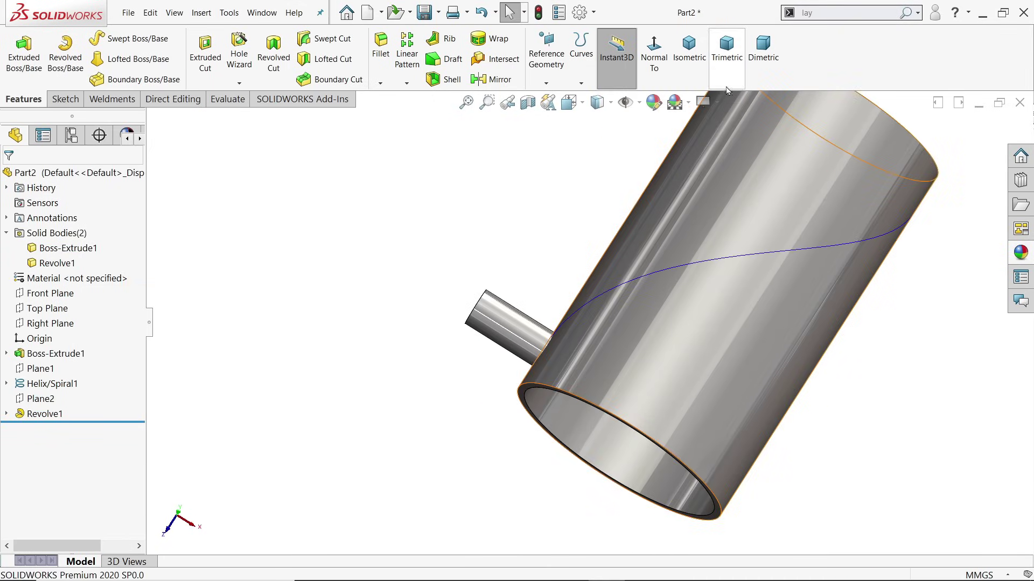
click(689, 51)
scroll(546, 383, down, 2)
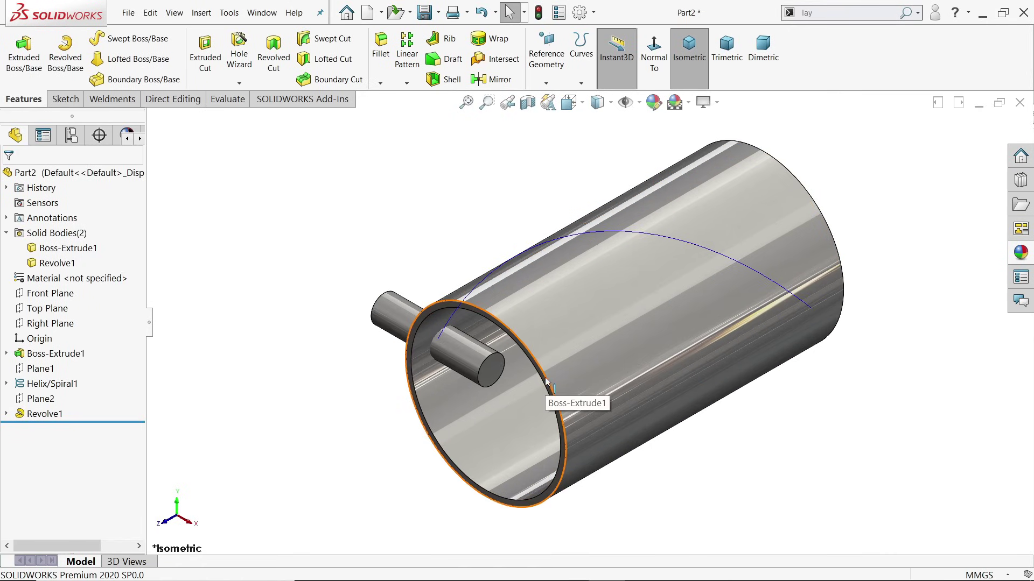
Step: Start a swept cut, trying a 30 mm circular profile along the helix before choosing Solid Profile
click(324, 38)
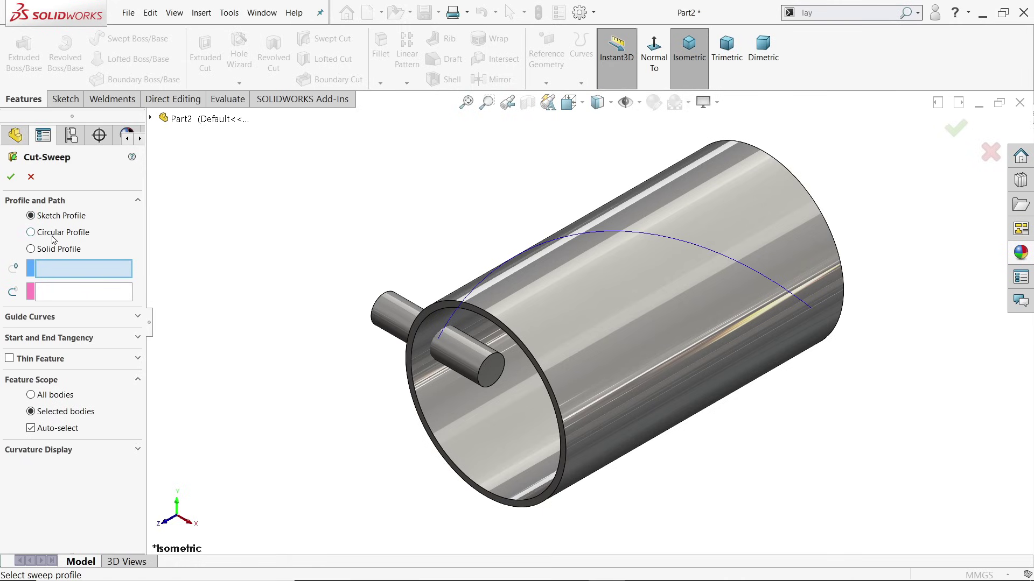
click(55, 233)
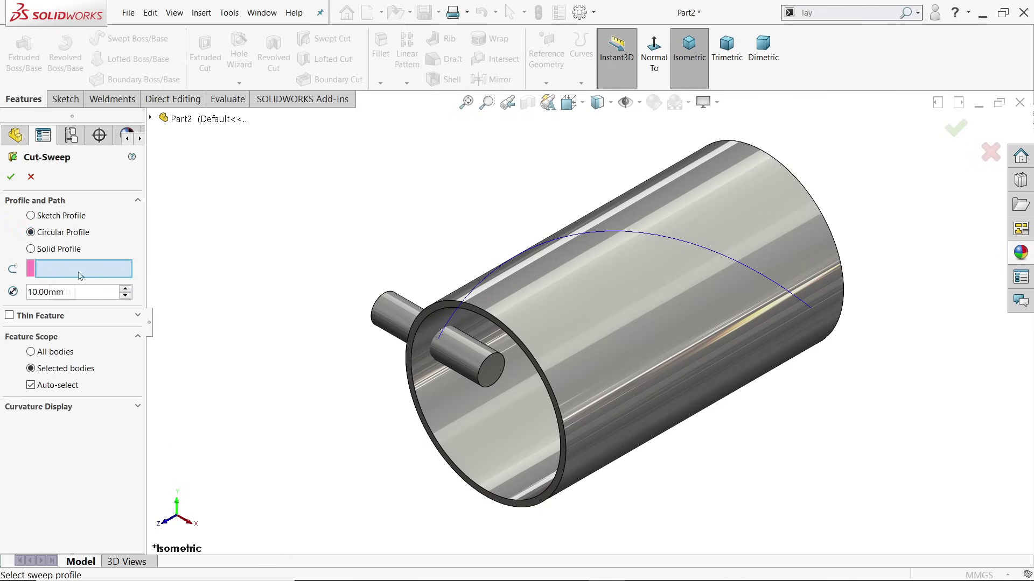
click(622, 239)
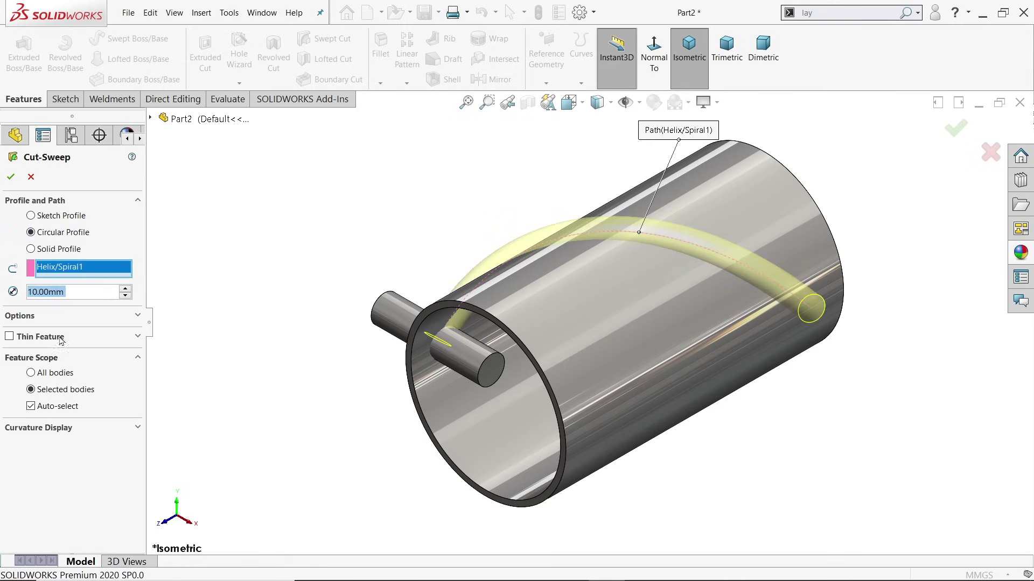
click(126, 289)
click(126, 289)
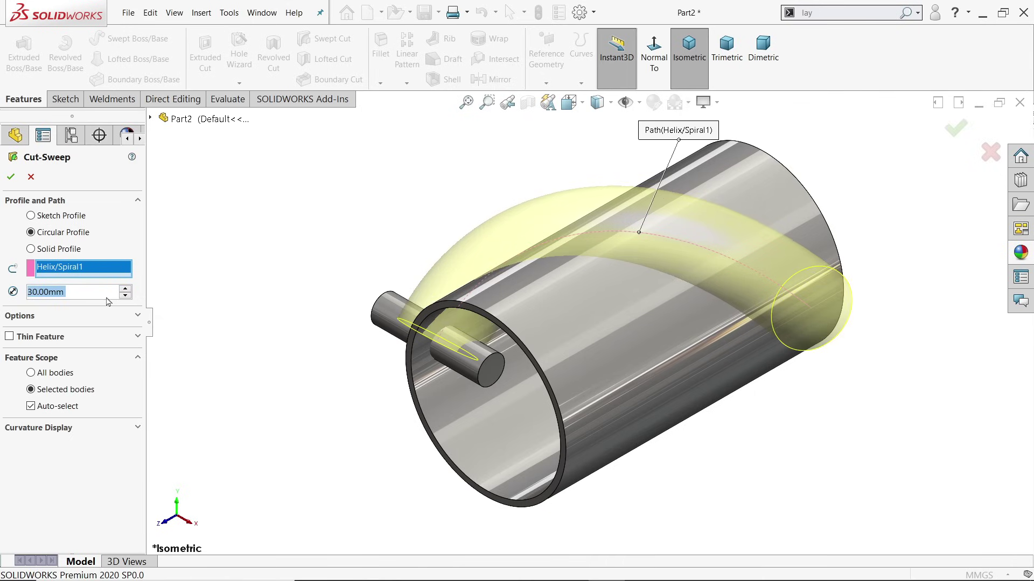
click(31, 250)
Step: Sweep the Revolve1 pin along Helix/Spiral1 with Follow Path to cut the slot
scroll(144, 354, down, 1)
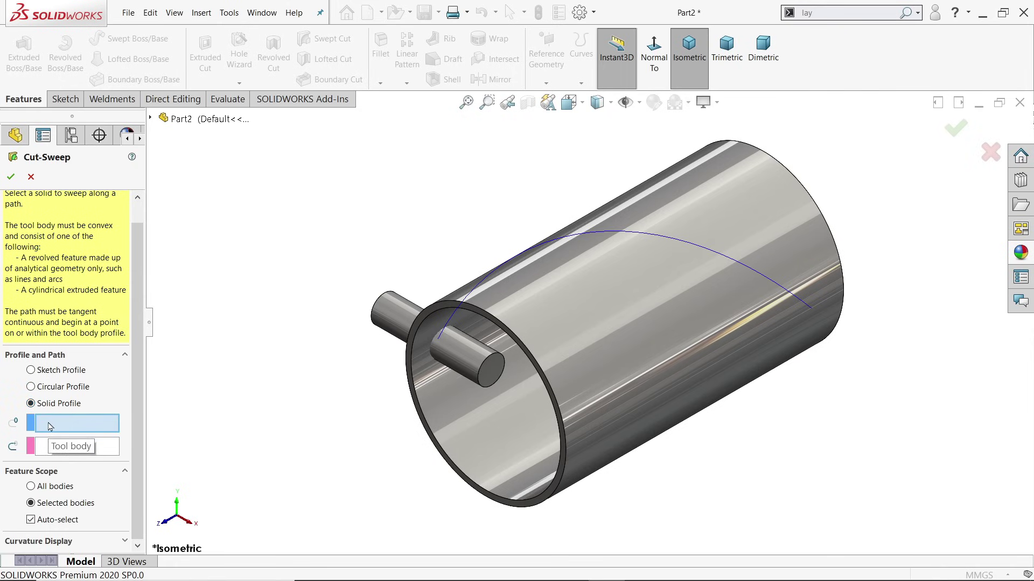
click(151, 119)
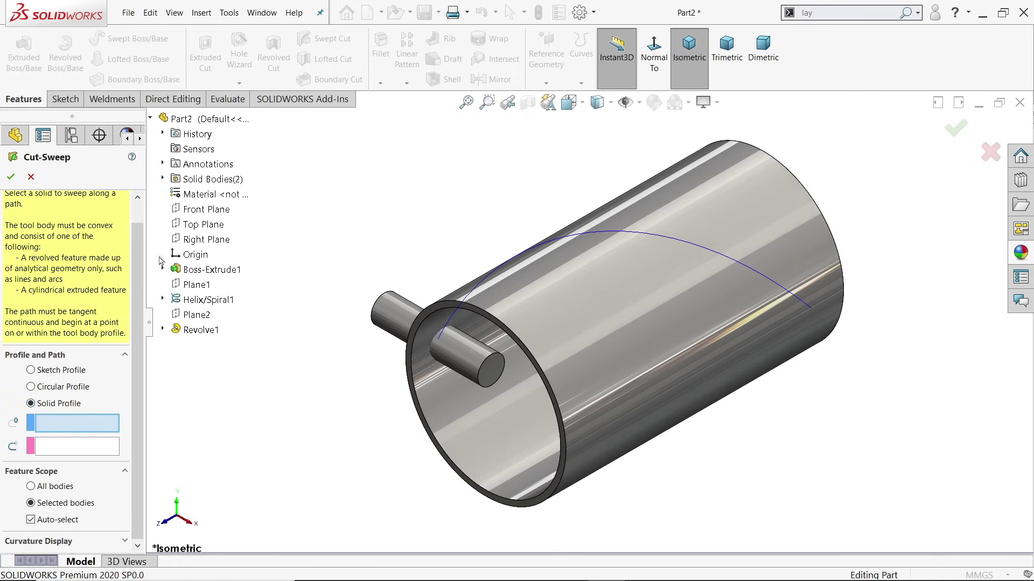
click(470, 348)
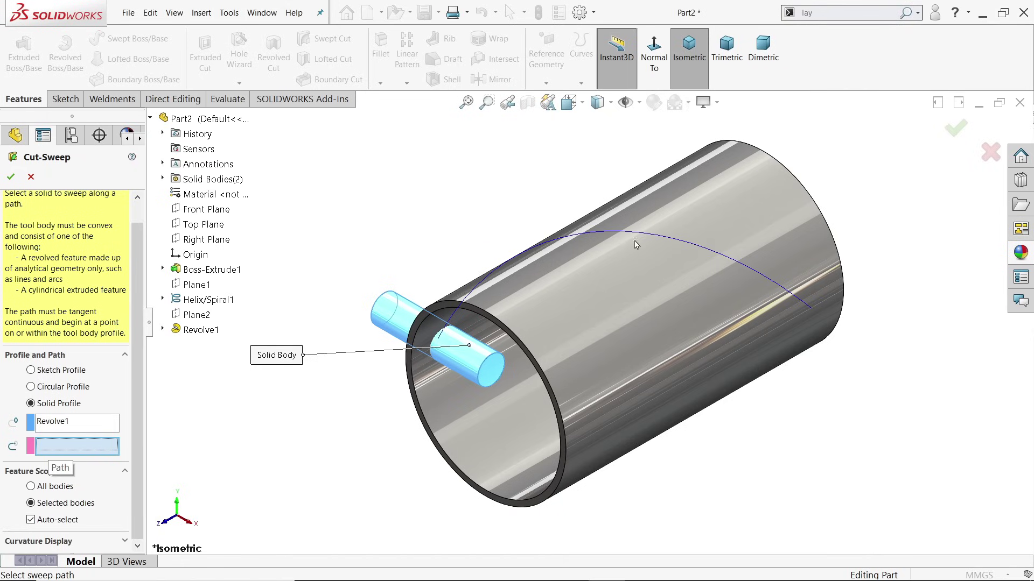
click(217, 300)
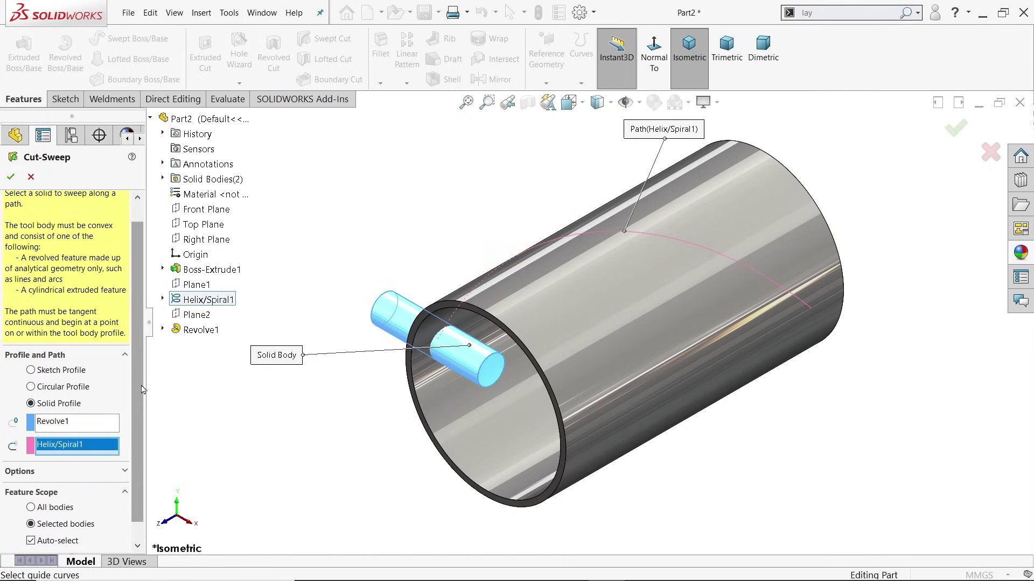
scroll(134, 427, down, 1)
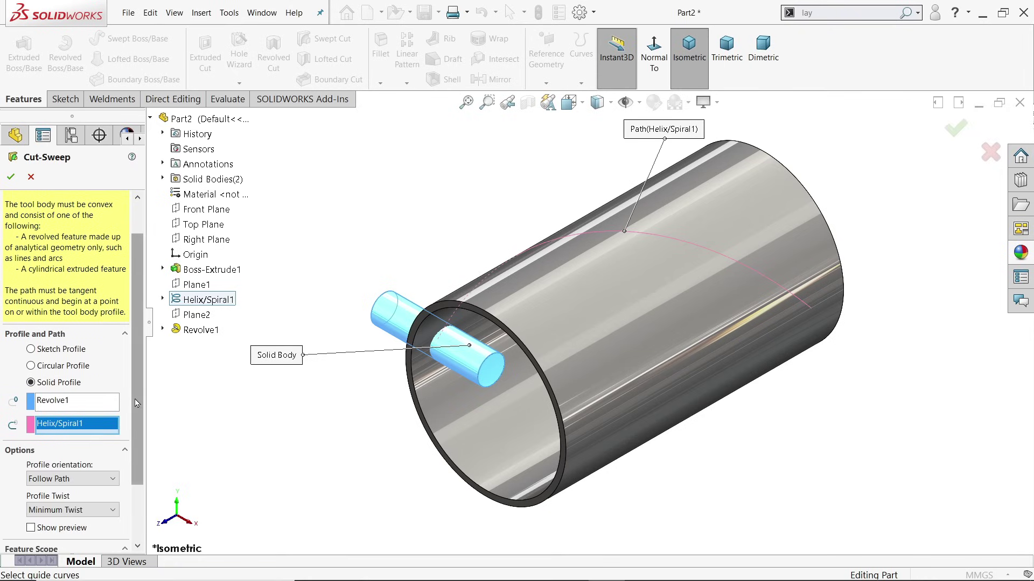
scroll(135, 427, down, 3)
click(51, 401)
click(49, 414)
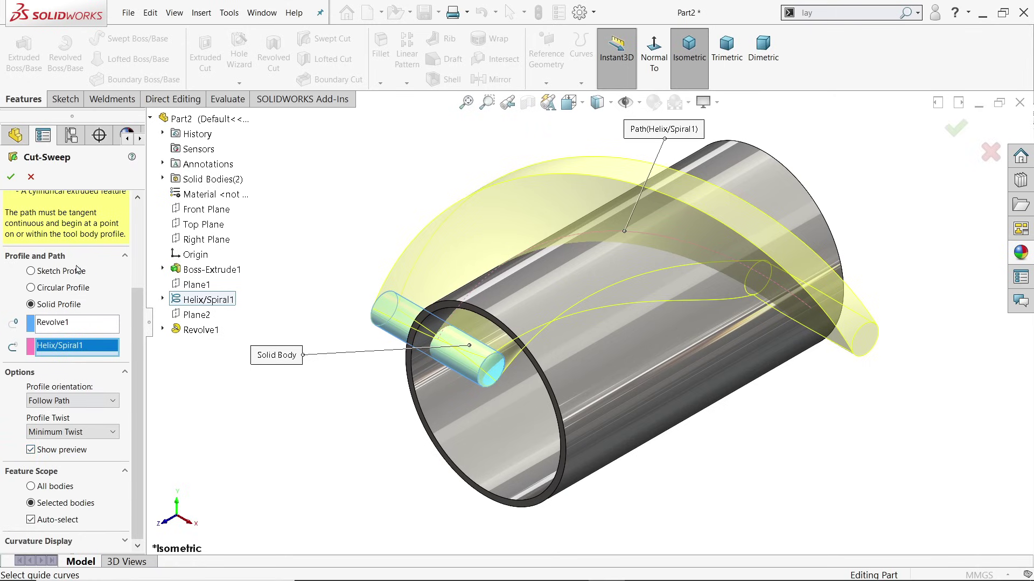
click(10, 177)
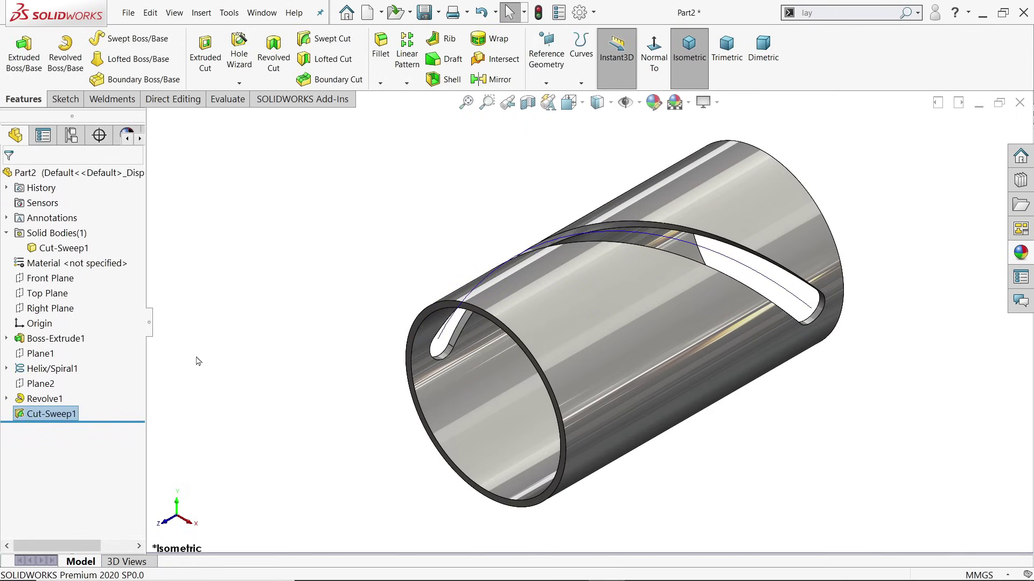
Step: Hide the helix curve, leaving only the Ø75/Ø70 mm tube with its half-turn slot
mouse_move(692, 341)
middle_down()
mouse_move(687, 210)
mouse_move(685, 328)
middle_up()
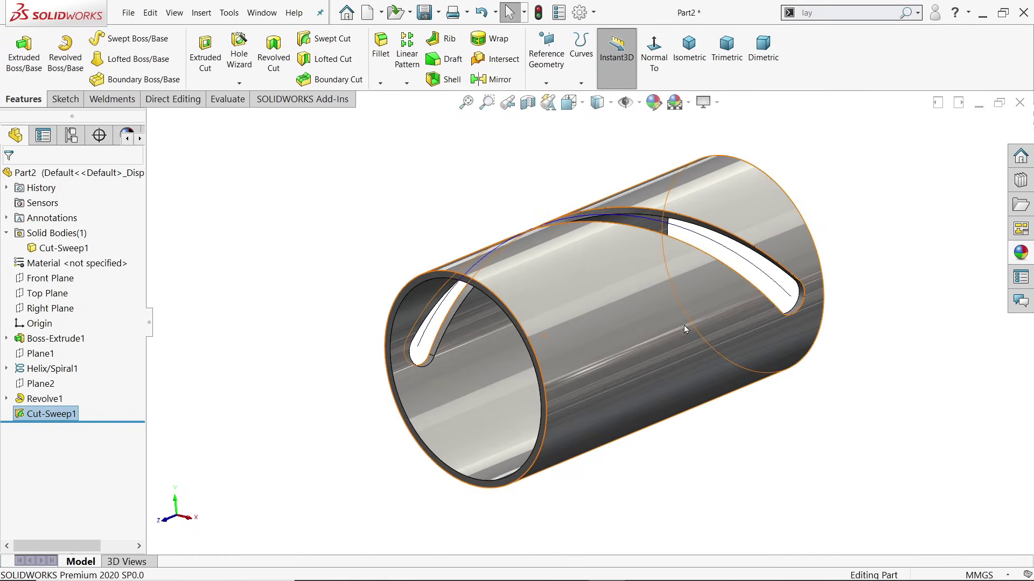
click(733, 257)
click(782, 220)
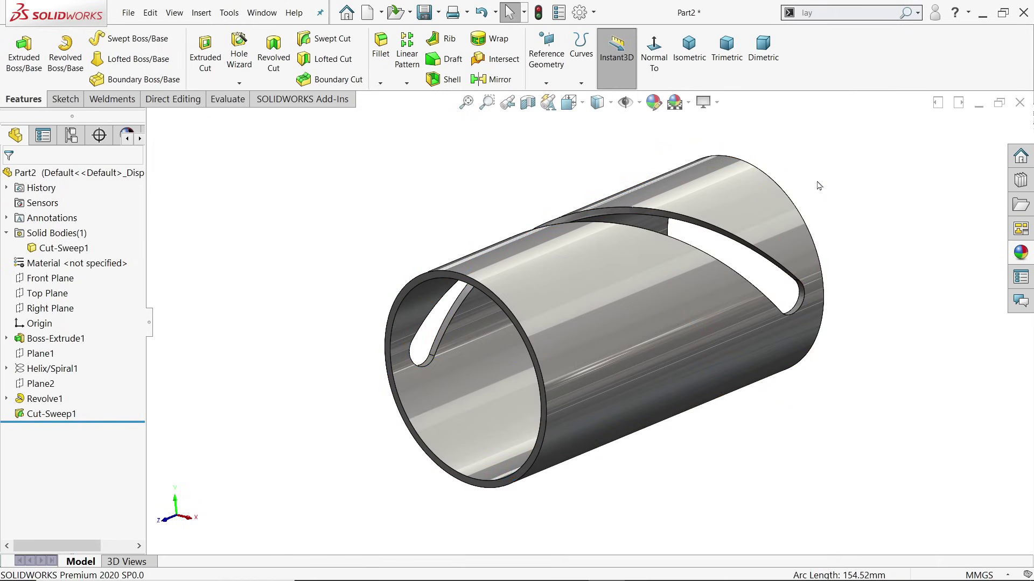